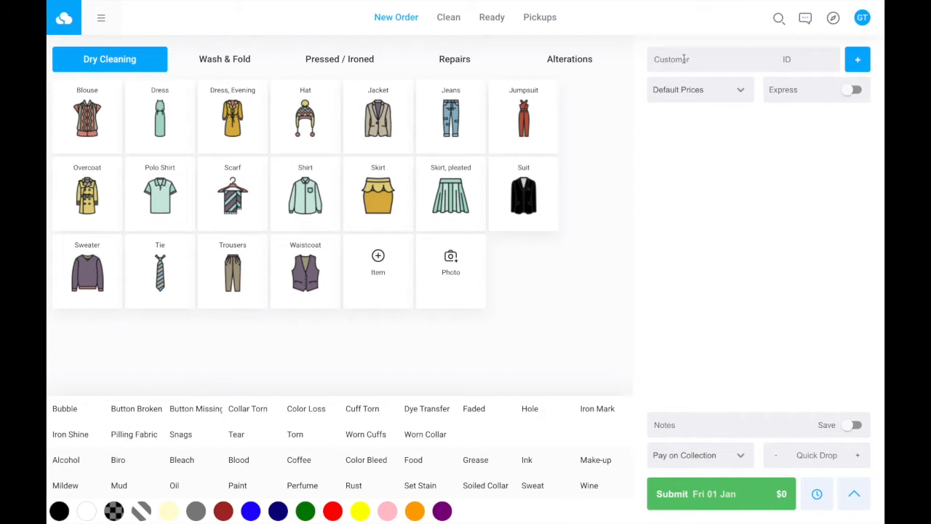
Step: Look up a customer by surname, assign them to the new order, and remove them from it again
left_click(684, 59)
type("twa")
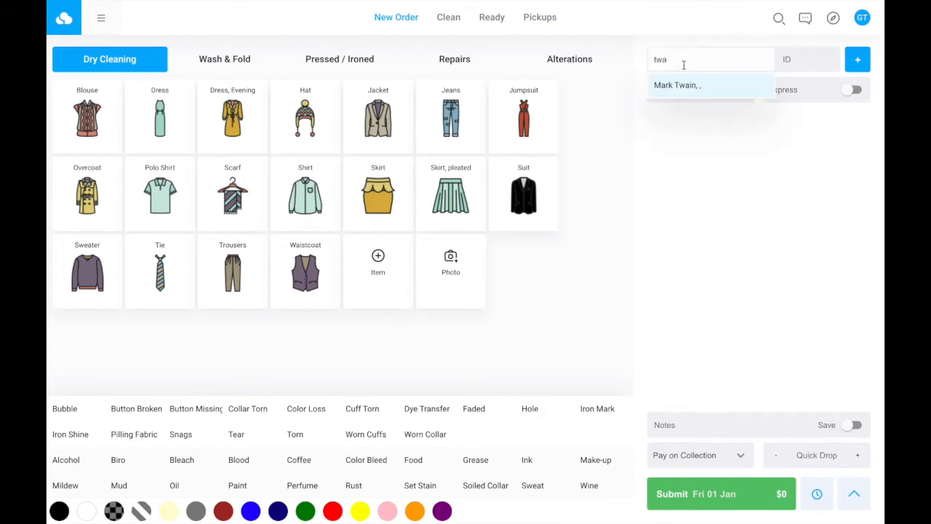
left_click(683, 86)
left_click(737, 61)
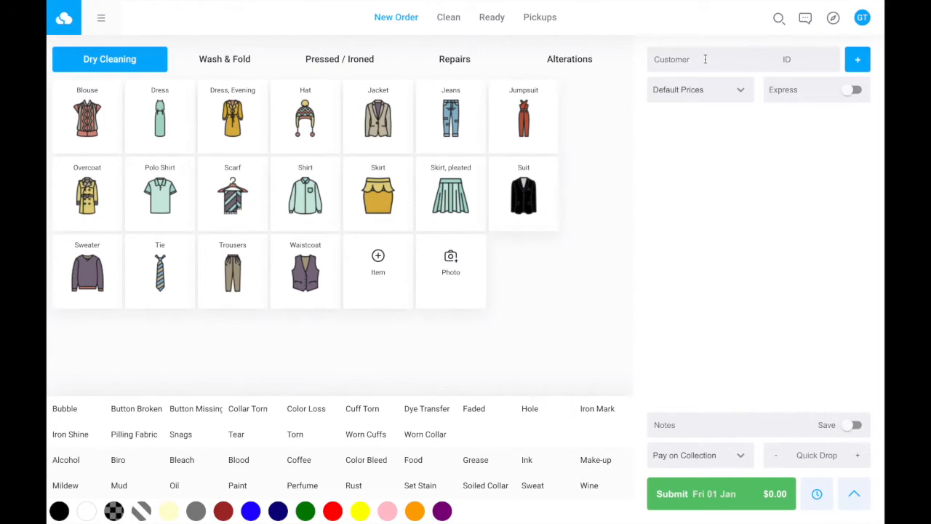
Step: Search the customer records by the start of a phone number and clear the search
left_click(705, 59)
type("12345")
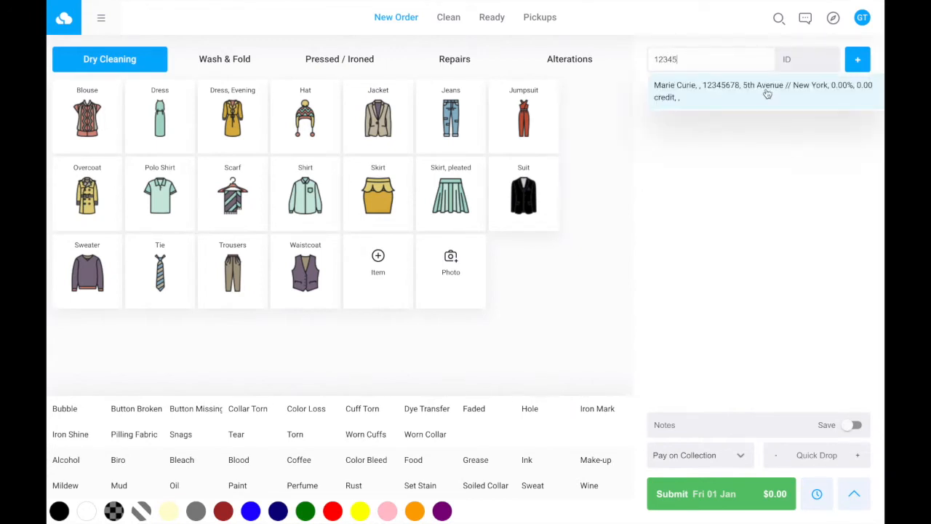
key("BackSpace")
key("BackSpace")
key("BackSpace")
key("BackSpace")
key("BackSpace")
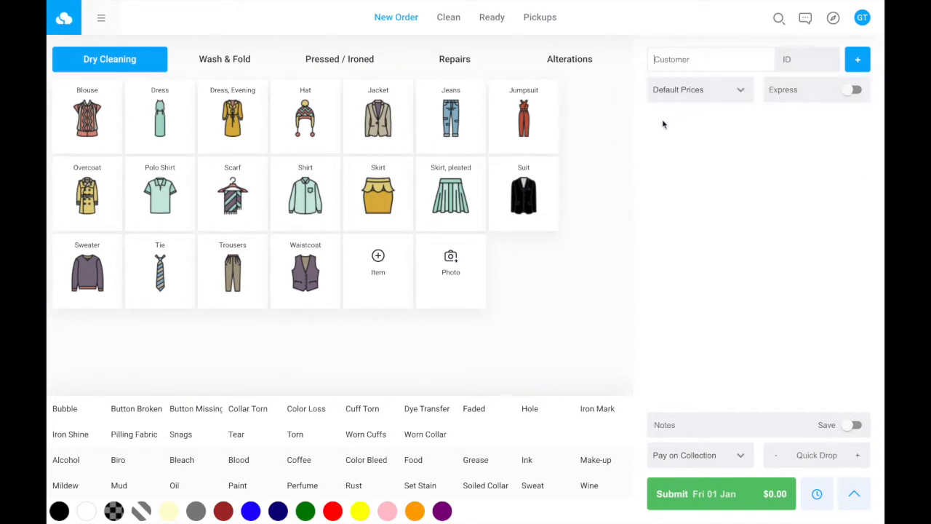
Step: Find the customer by their customer ID and assign them to the new order
key("Tab")
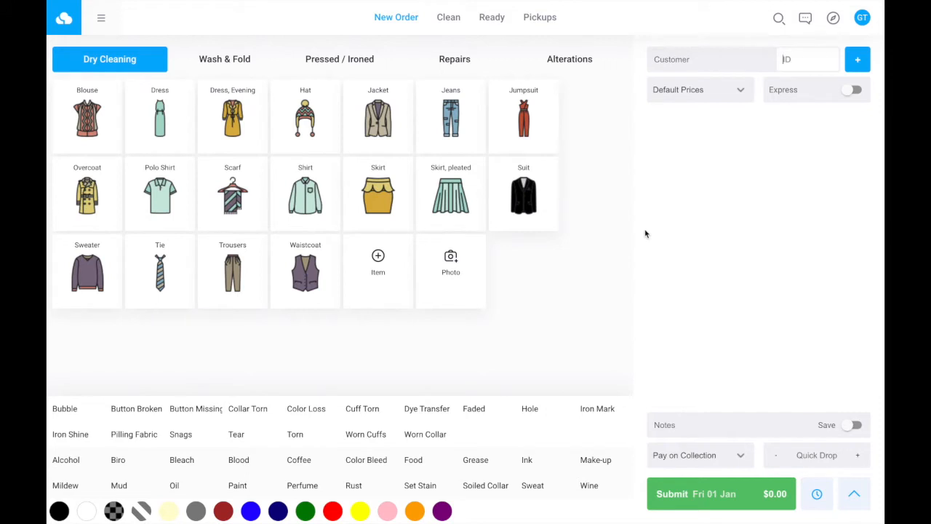
type("6")
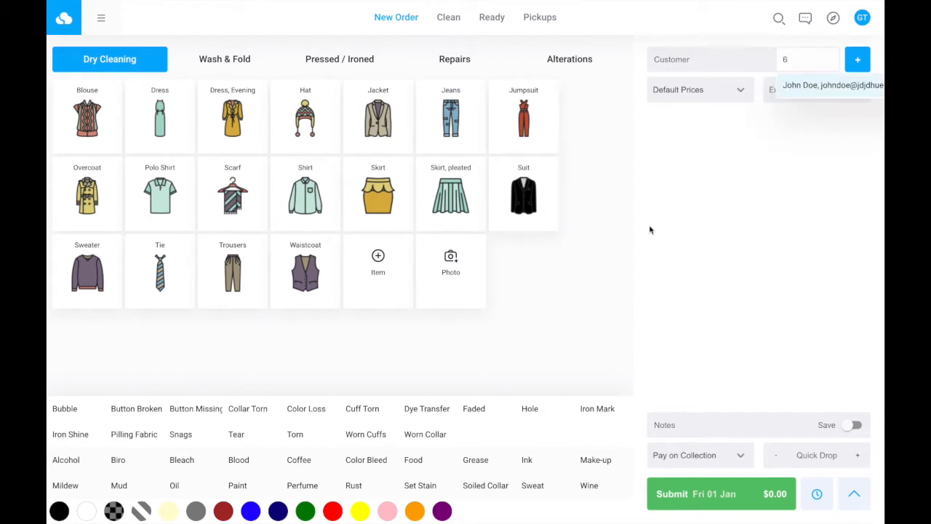
left_click(819, 91)
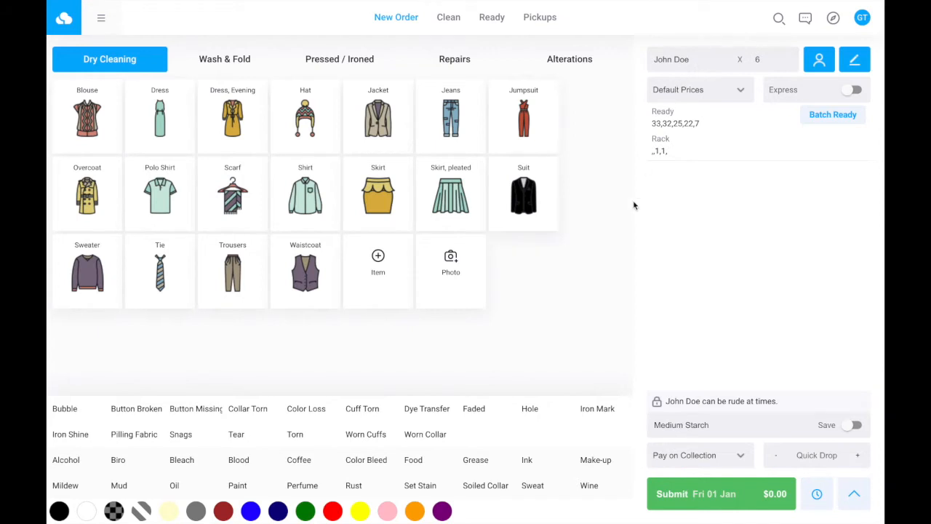
Step: Add one Jacket, one Jeans, one Hat and one pleated Skirt from Dry Cleaning to the order
left_click(400, 123)
left_click(443, 121)
left_click(301, 130)
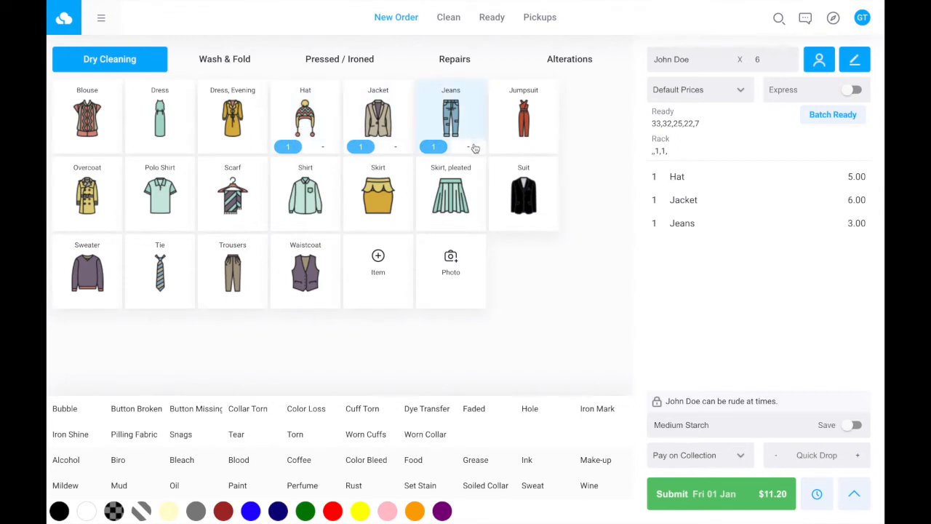
left_click(454, 195)
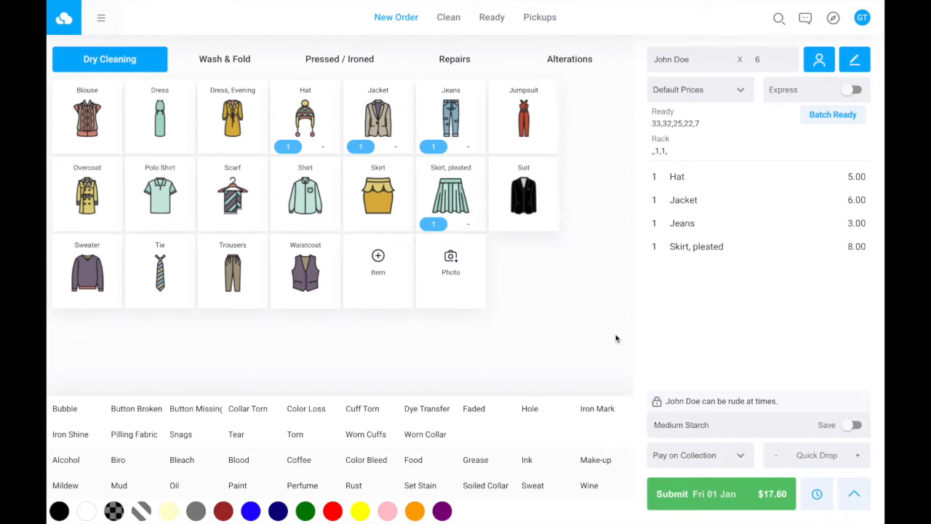
Step: Set the order's ready date to Thursday 31, keeping In-Store and the 5pm ready time
left_click(817, 501)
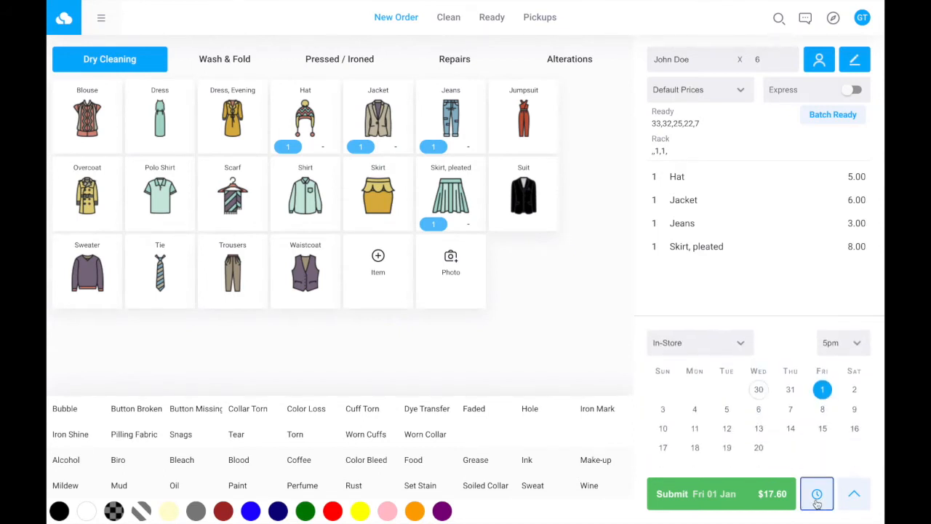
left_click(696, 350)
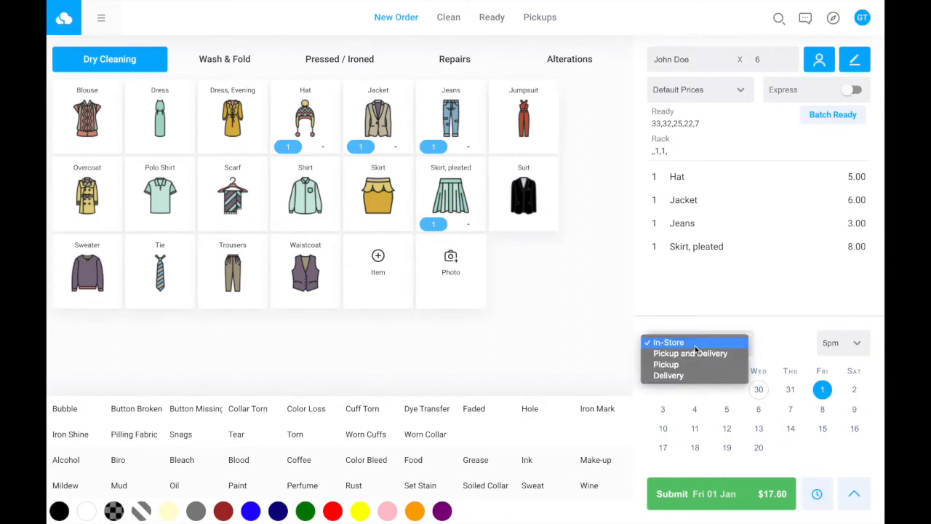
left_click(695, 347)
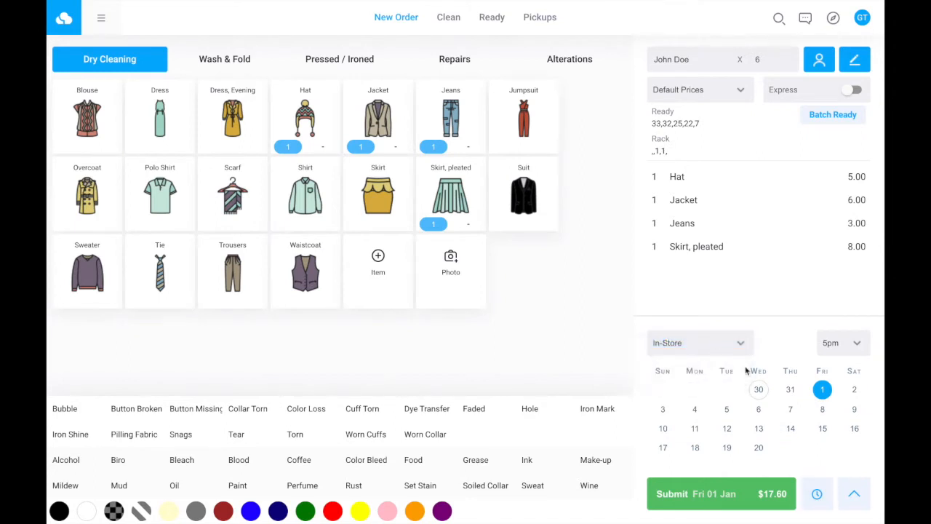
left_click(789, 392)
left_click(816, 495)
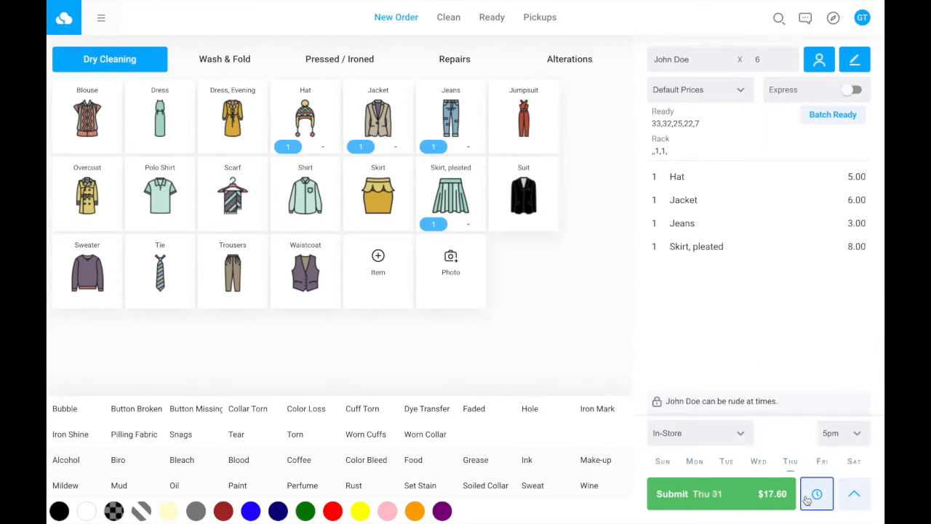
left_click(853, 337)
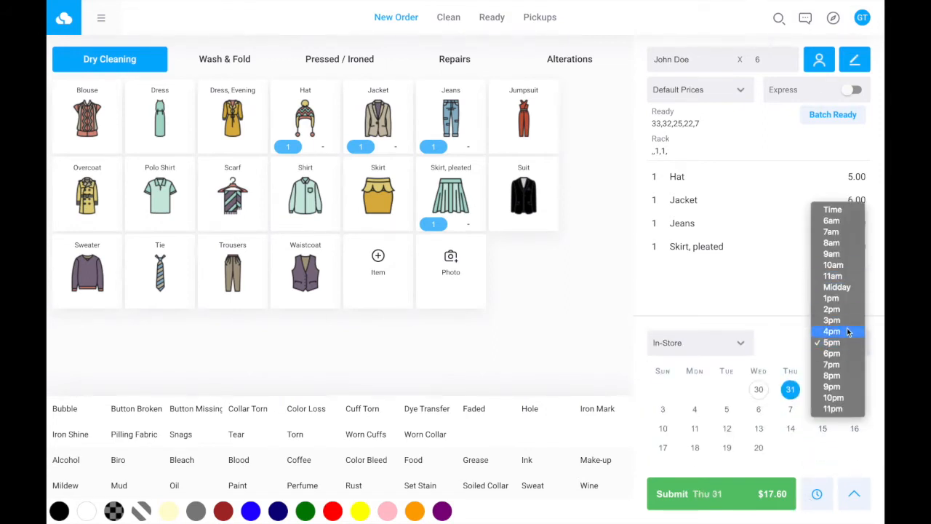
left_click(608, 328)
left_click(825, 502)
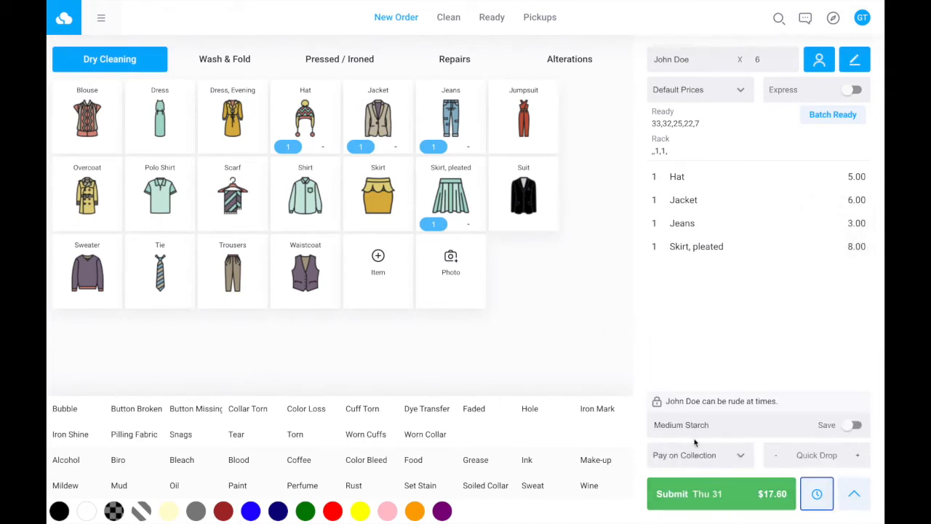
Step: Submit the order with payment on collection and highlight the order number in its summary
left_click(712, 498)
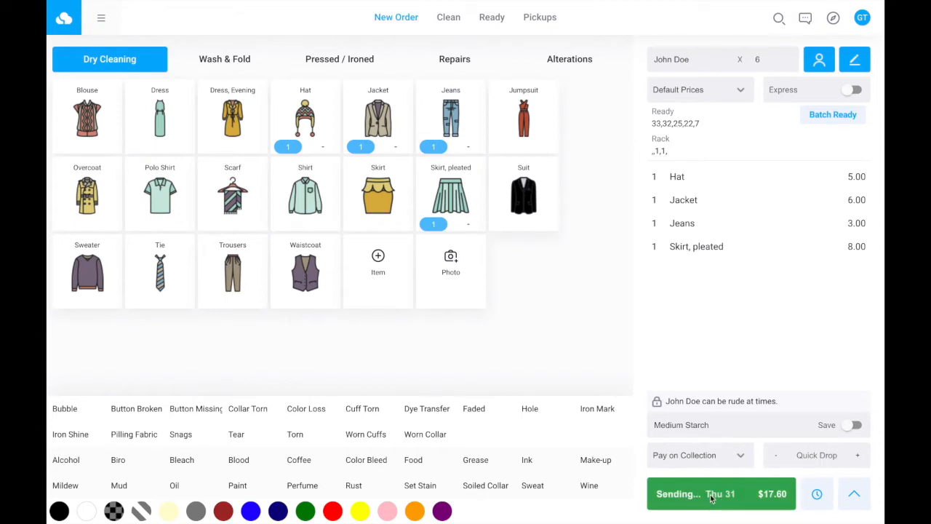
double_click(662, 234)
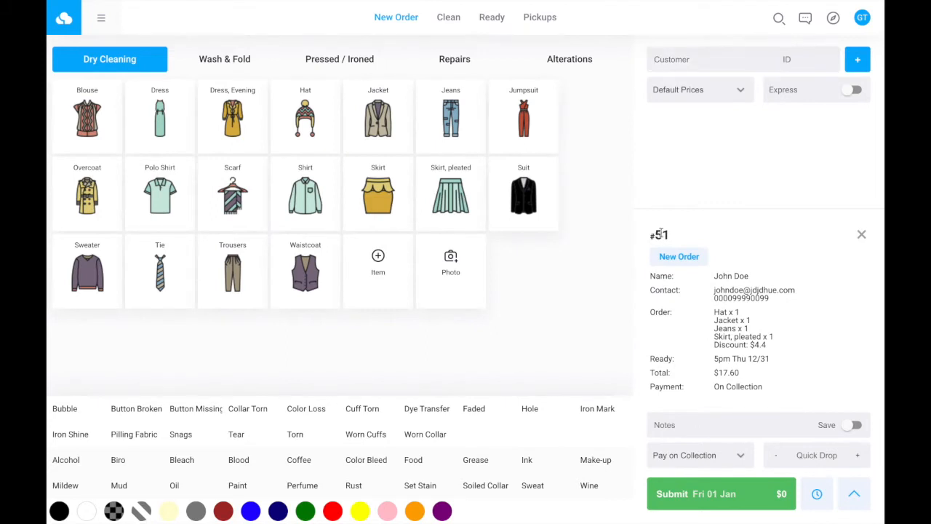
triple_click(660, 234)
Step: Start another order for the same customer by looking up their customer ID
left_click(794, 66)
type("6")
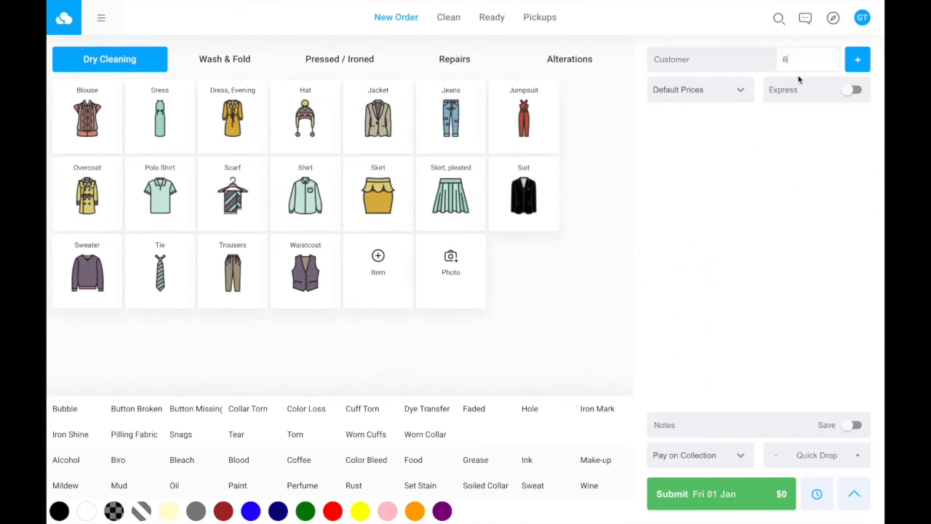
key("BackSpace")
type("6")
left_click(799, 90)
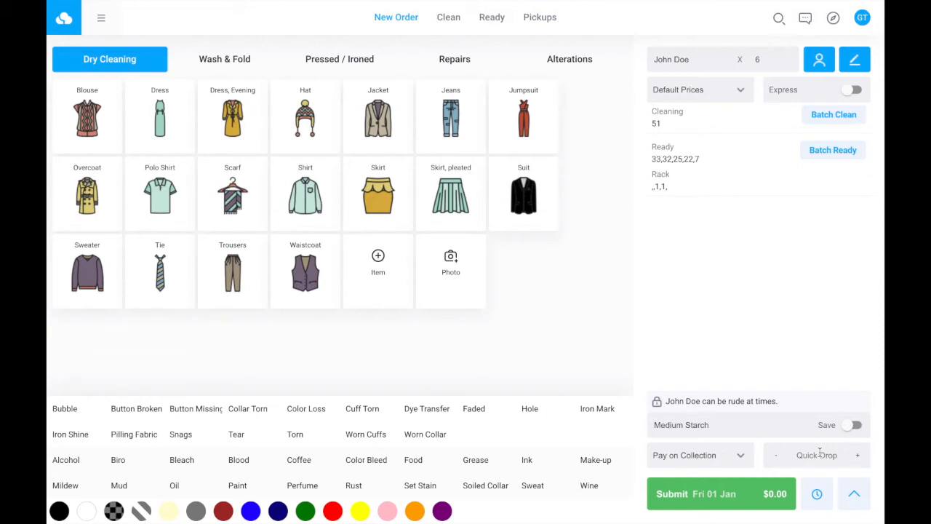
Step: Enter a Quick Drop of 5 pieces for the customer and submit the order
left_click(820, 452)
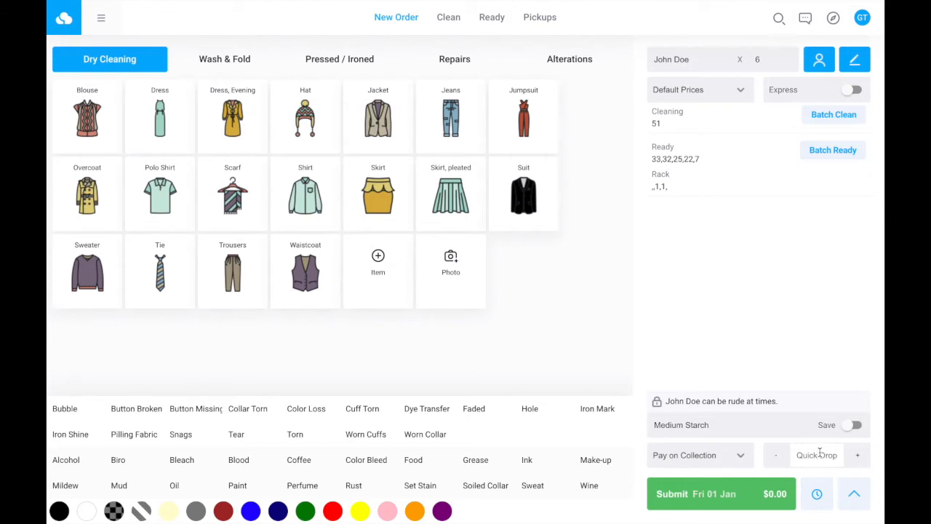
left_click(819, 452)
type("5")
left_click(588, 354)
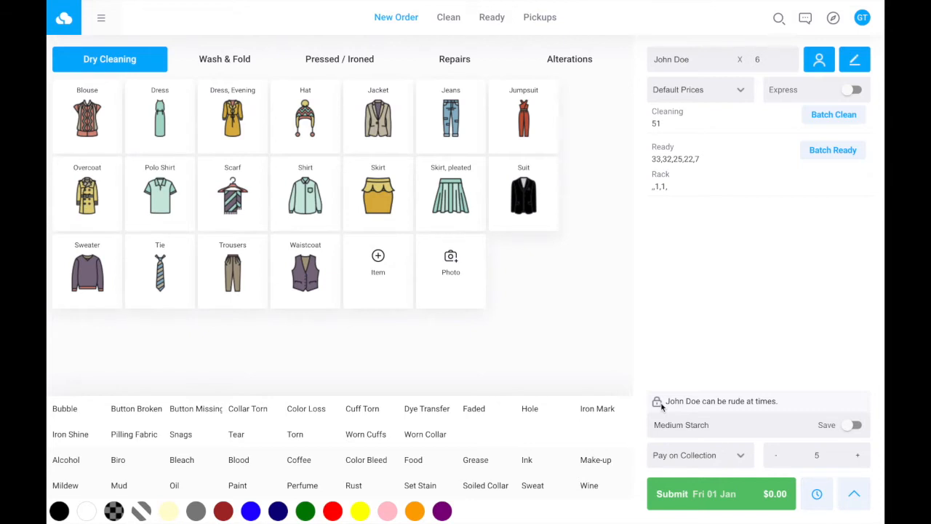
double_click(816, 455)
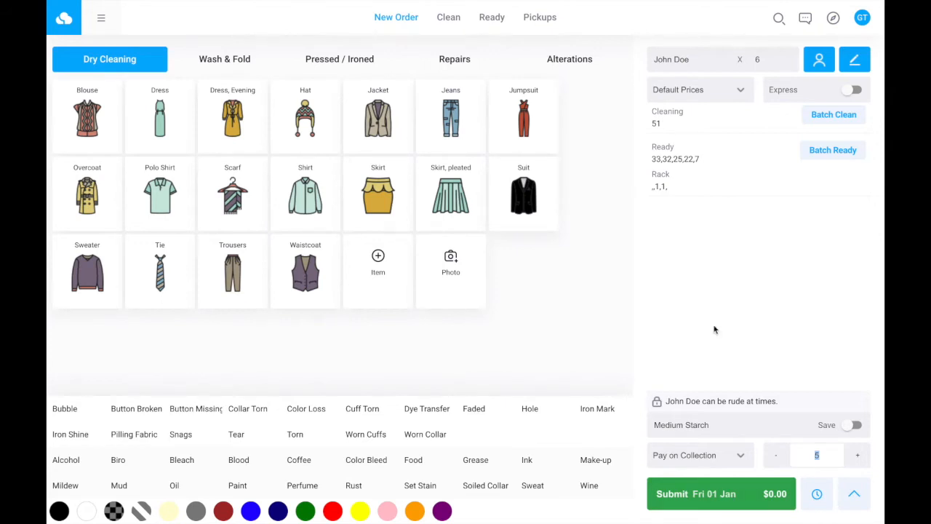
left_click(682, 500)
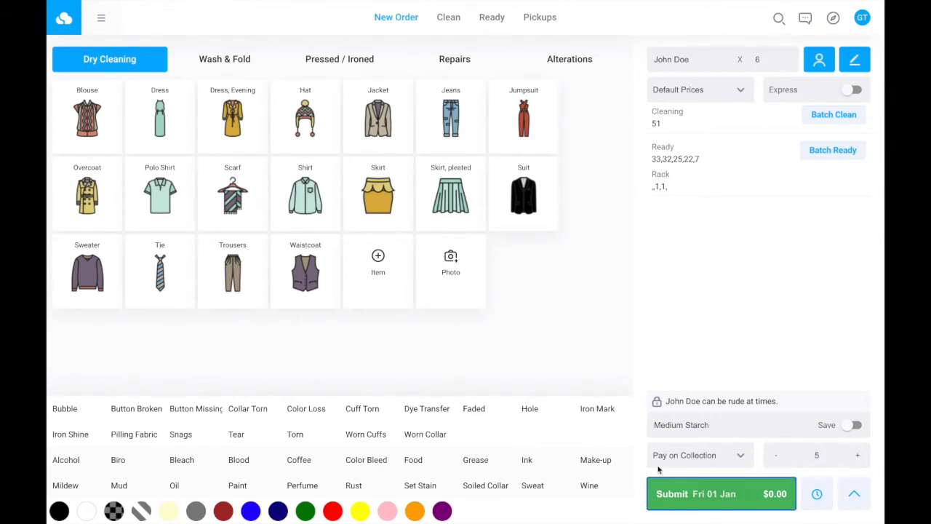
left_click(683, 495)
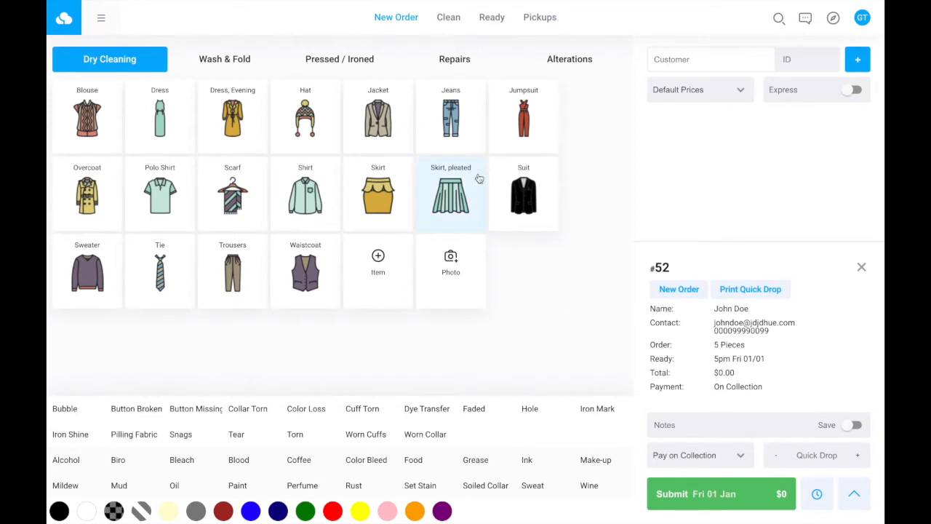
Step: Open the 5-piece Quick Drop order for editing from the list of orders awaiting cleaning
left_click(447, 19)
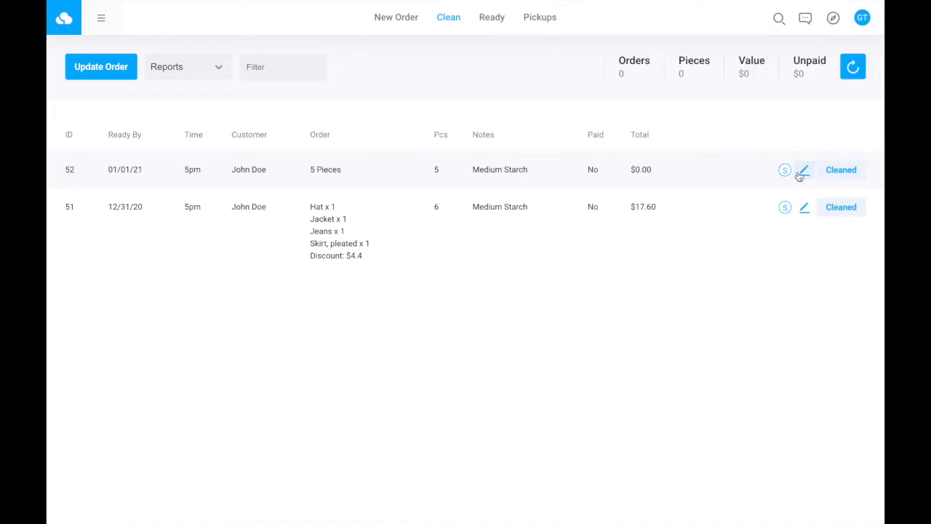
triple_click(339, 169)
left_click(805, 172)
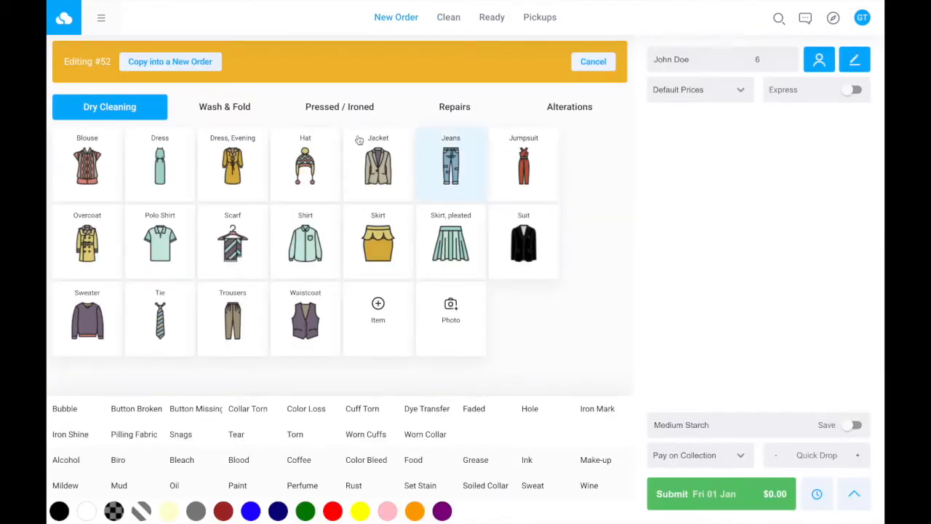
Step: Itemise the Quick Drop order with one Hat, Jacket, evening Dress, Dress and Polo Shirt, and submit it
left_click(305, 156)
left_click(377, 160)
left_click(234, 167)
left_click(160, 164)
left_click(159, 240)
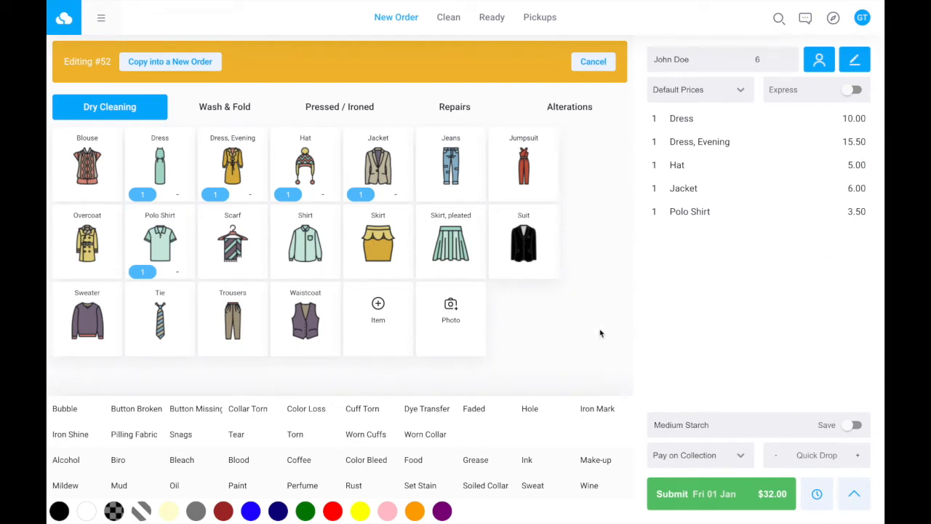
left_click(691, 493)
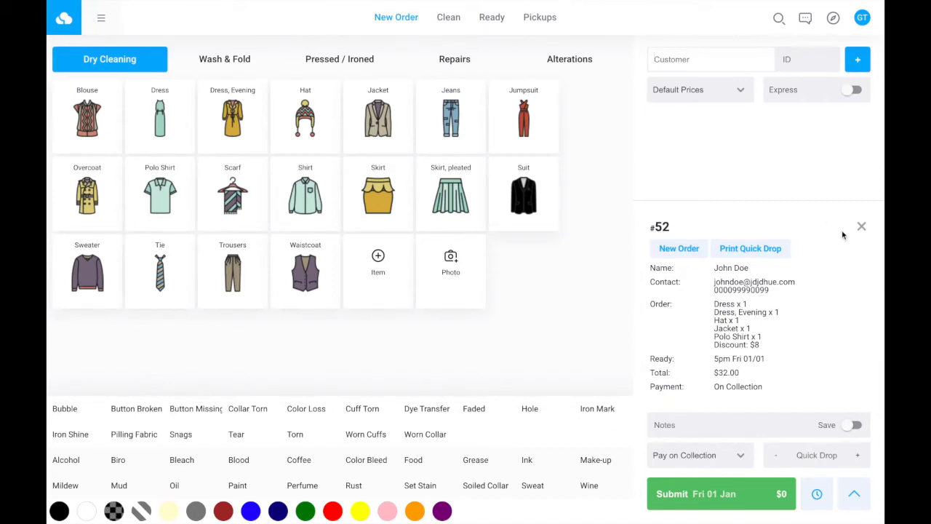
Step: Find a different customer by first name and assign them to a new order
left_click(682, 62)
type("maggy")
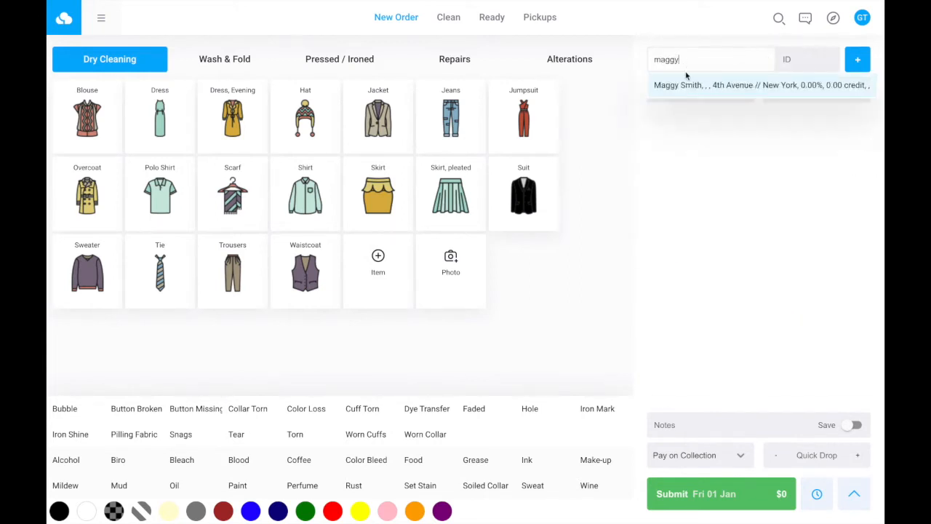
left_click(680, 85)
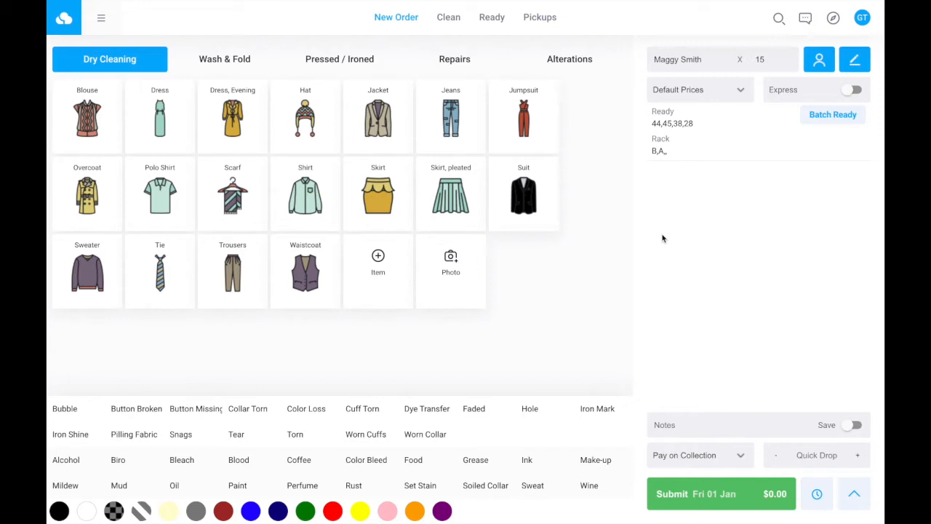
Step: Apply the Hotel price list to the order and add one Jacket, one Jeans and one Hat
left_click(715, 93)
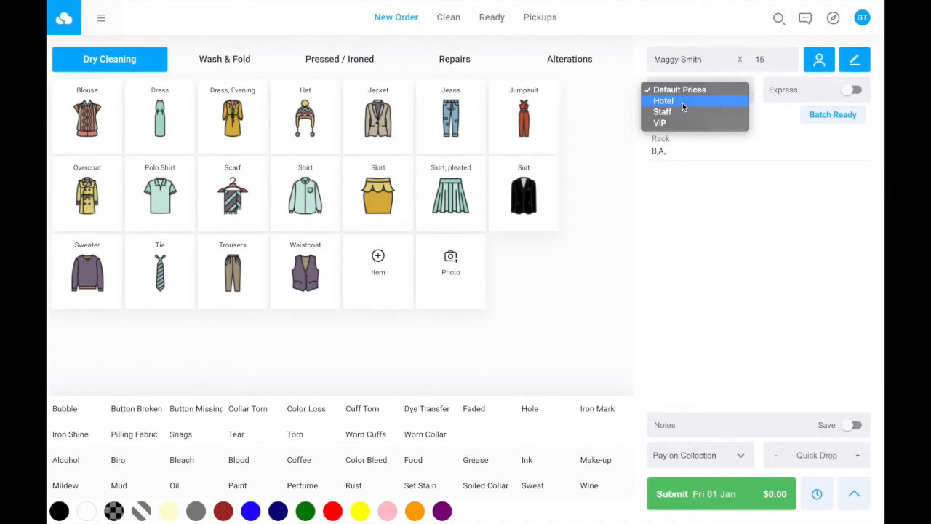
left_click(682, 106)
left_click(406, 112)
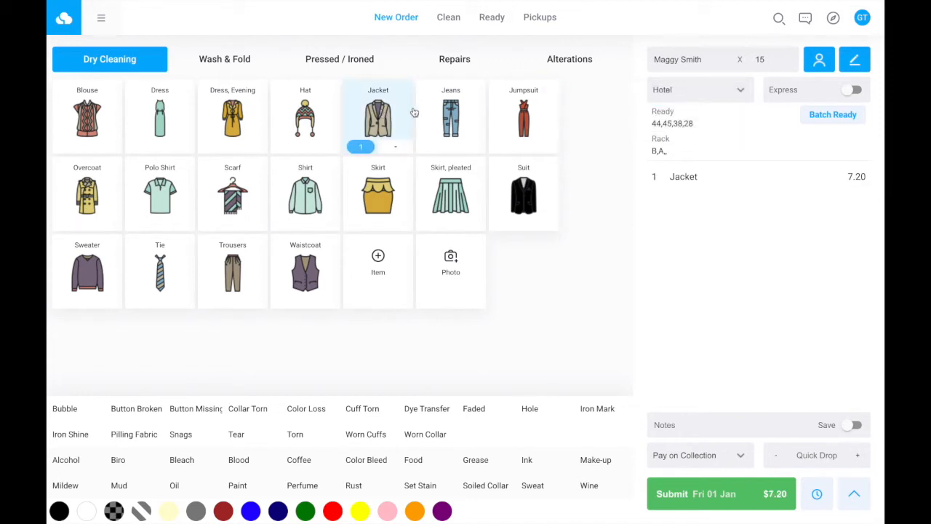
left_click(451, 115)
left_click(305, 116)
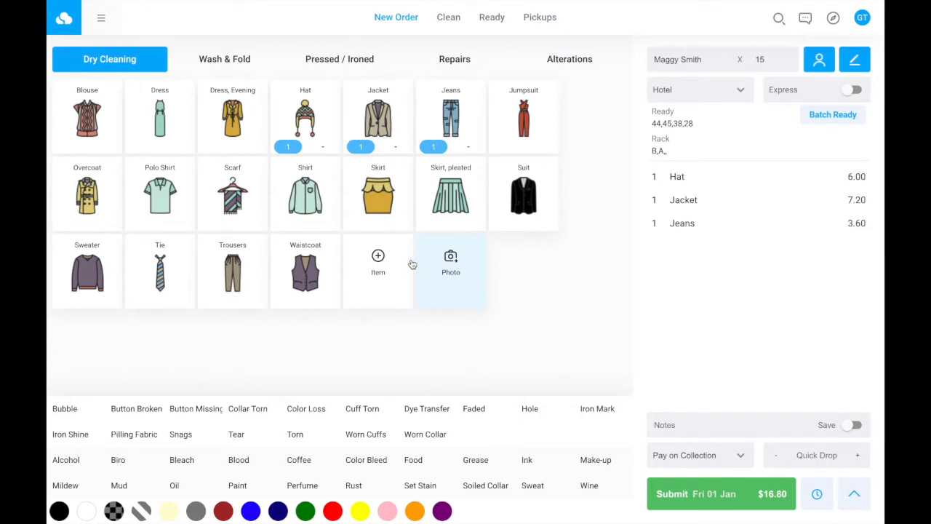
Step: Switch the order's price list back to Default Prices
left_click(739, 92)
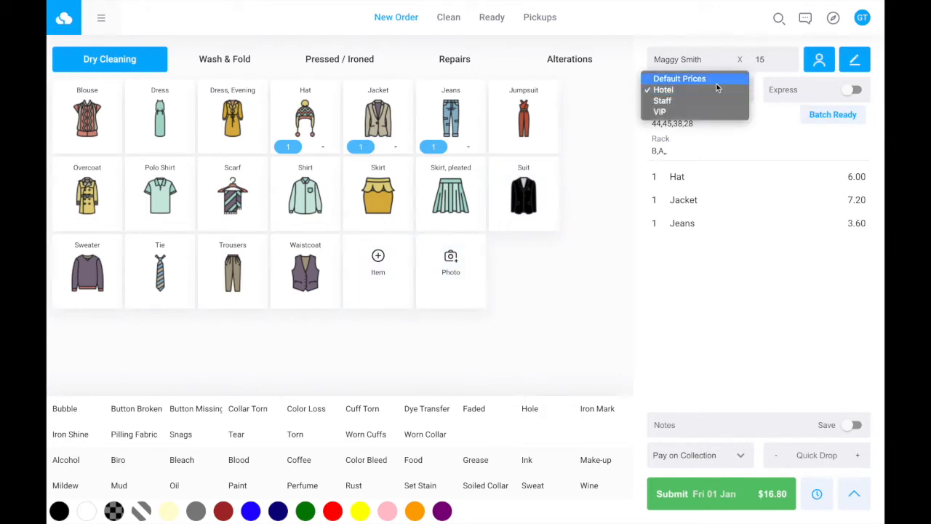
left_click(718, 79)
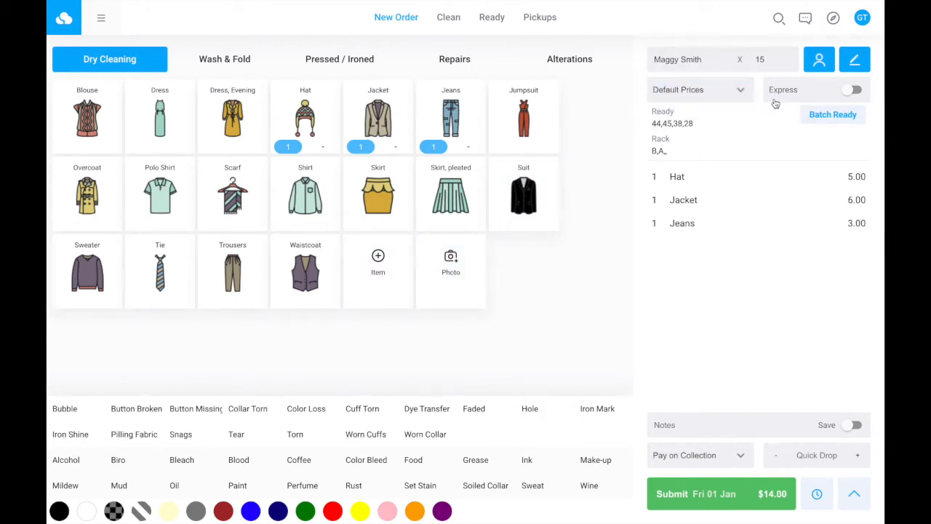
Step: Try Express service on the order and switch it back off
left_click(852, 91)
left_click(852, 91)
left_click(851, 93)
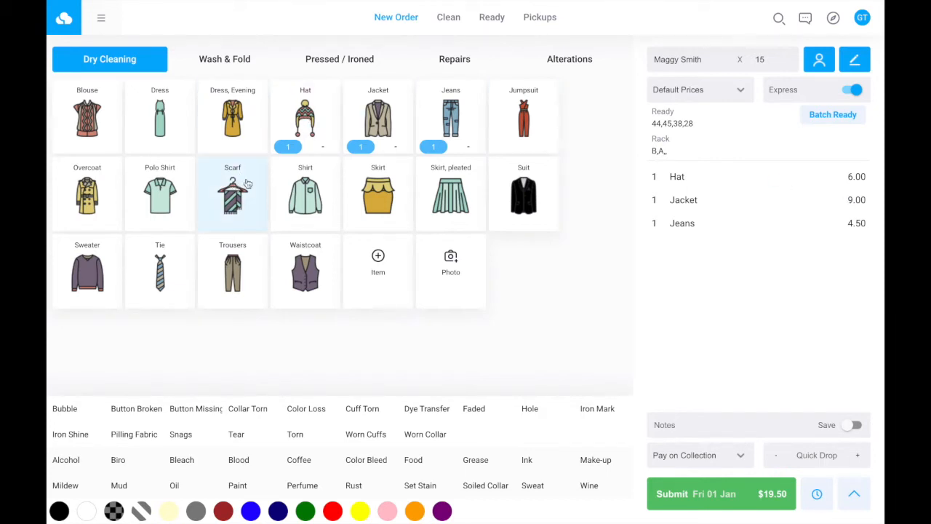
left_click(854, 95)
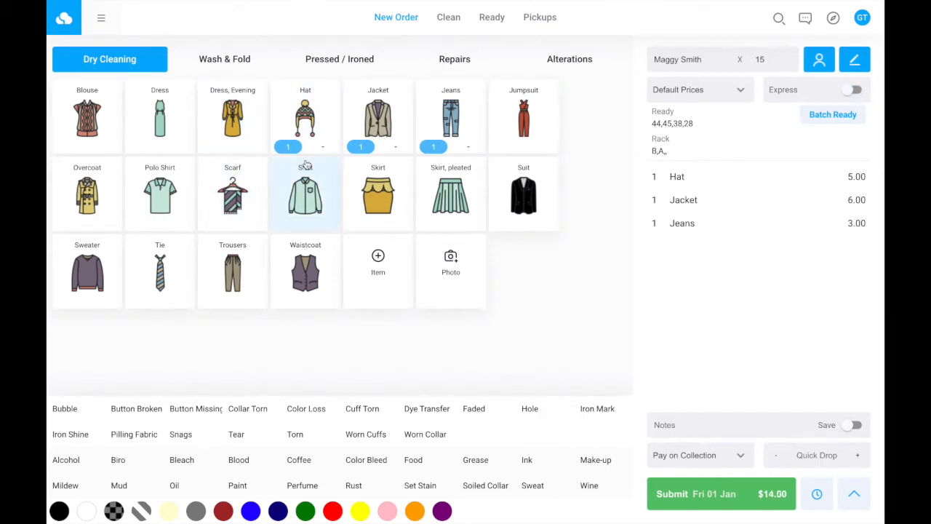
Step: Add one Polo Shirt coloured Green and Cream, with a Grease stain and Hole damage
left_click(160, 209)
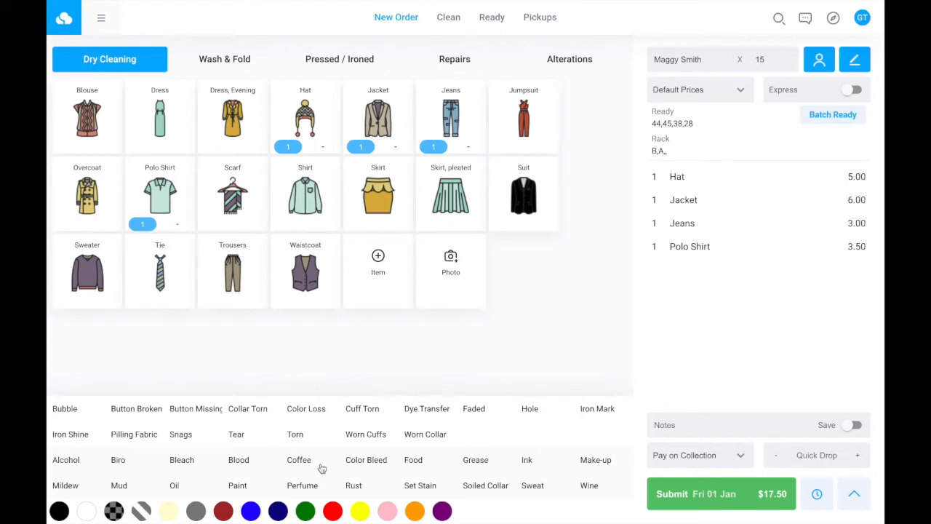
left_click(306, 512)
left_click(169, 511)
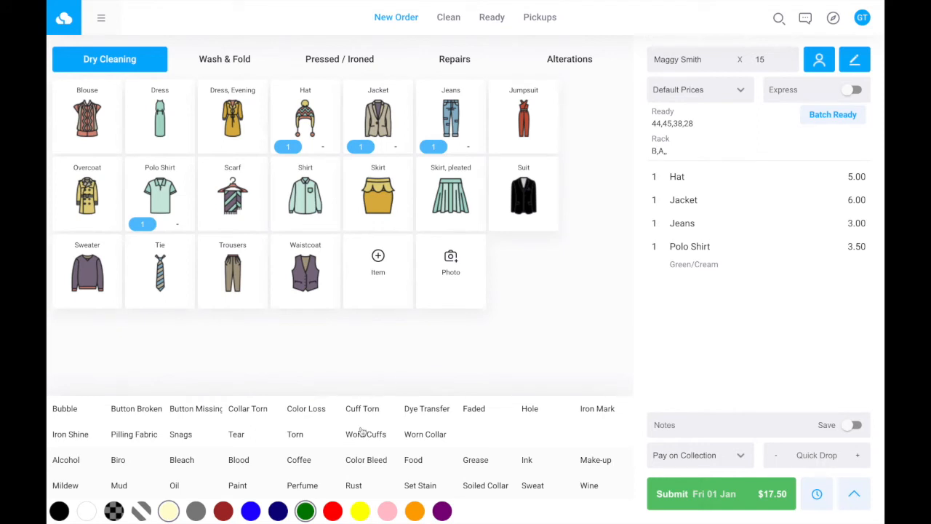
left_click(477, 465)
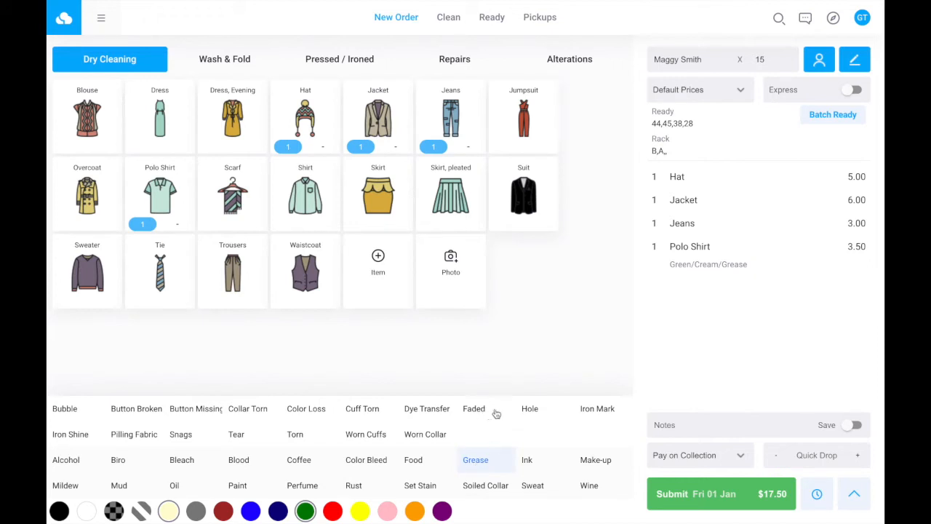
left_click(527, 413)
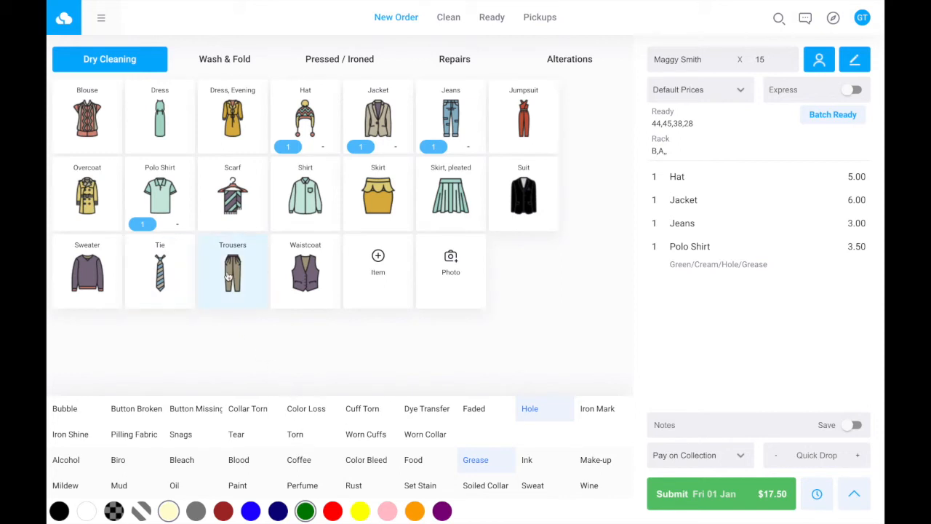
Step: Add one Sweater coloured Blue and Cream, with a Paint stain and Tear damage
left_click(96, 274)
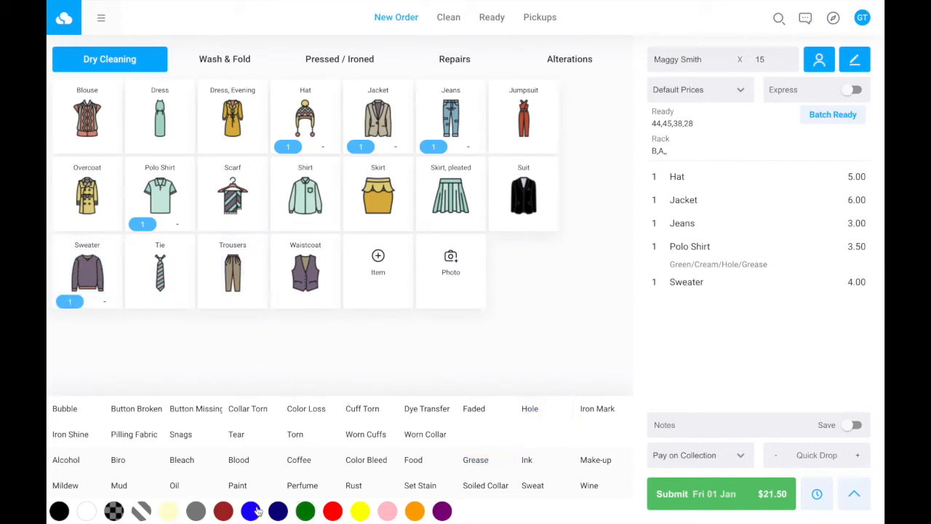
left_click(250, 511)
left_click(170, 512)
left_click(240, 485)
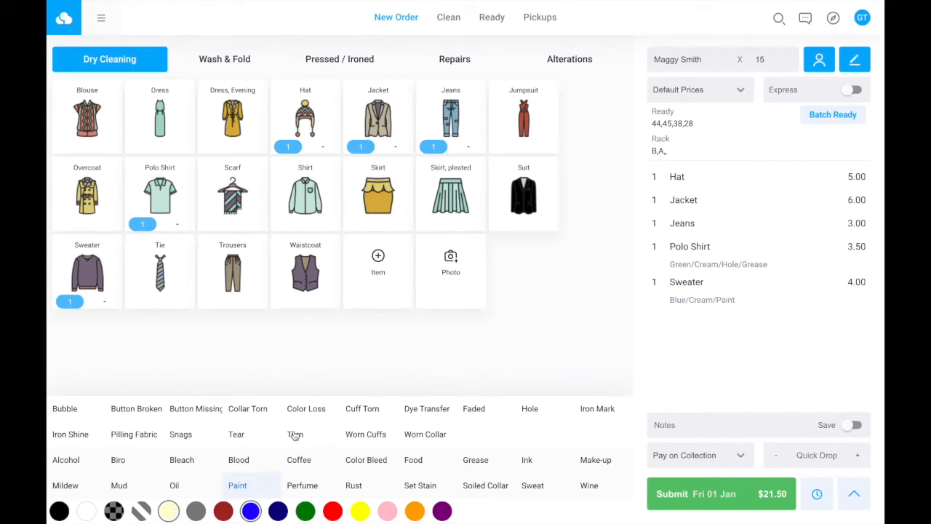
left_click(238, 434)
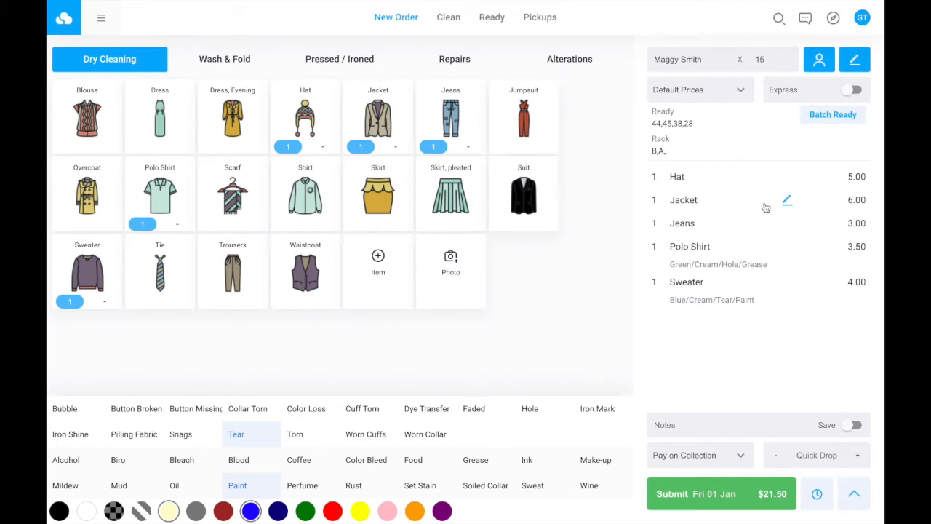
Step: Show the notes for all order items and set the Hat's colors to Black and Blue (Light)
left_click(784, 201)
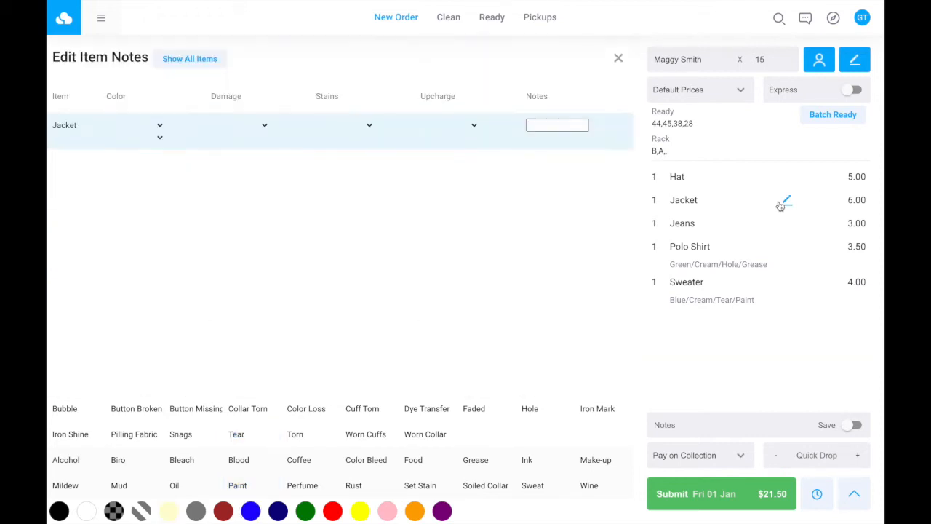
left_click(190, 62)
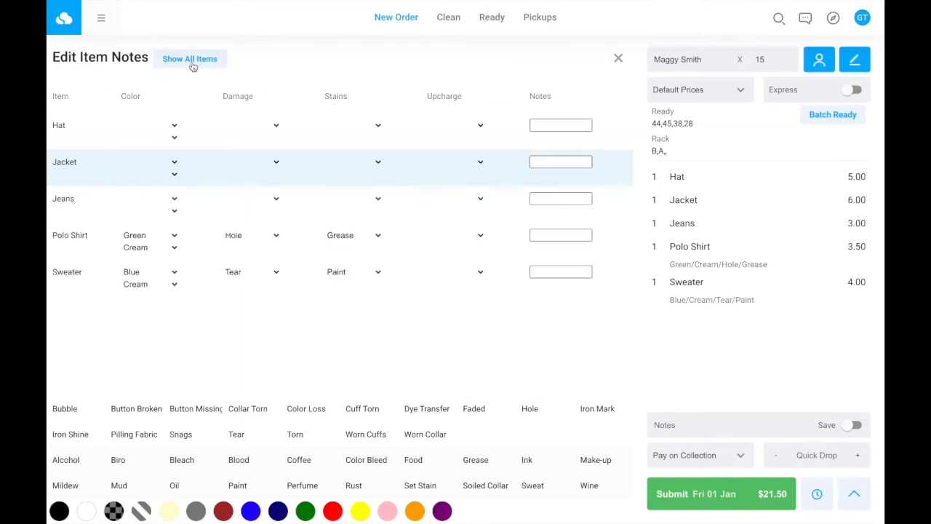
left_click(150, 126)
left_click(240, 137)
left_click(164, 137)
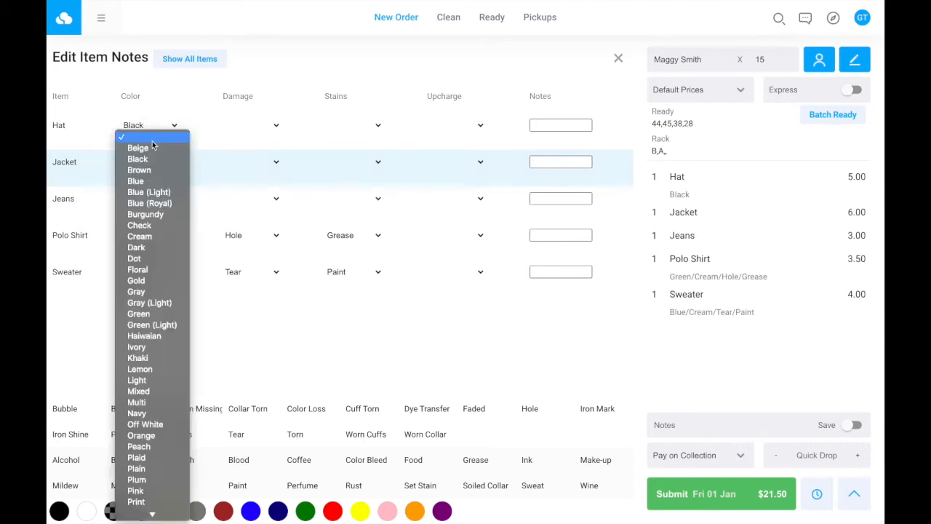
left_click(154, 160)
left_click(151, 136)
left_click(151, 171)
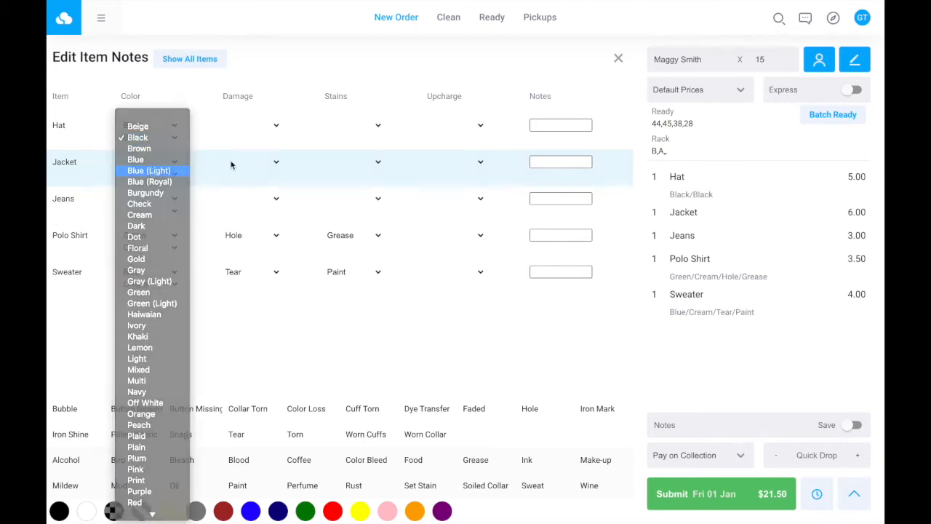
Step: Record Color Loss damage and an Ink stain for the Hat, and close the item notes
left_click(251, 125)
left_click(367, 143)
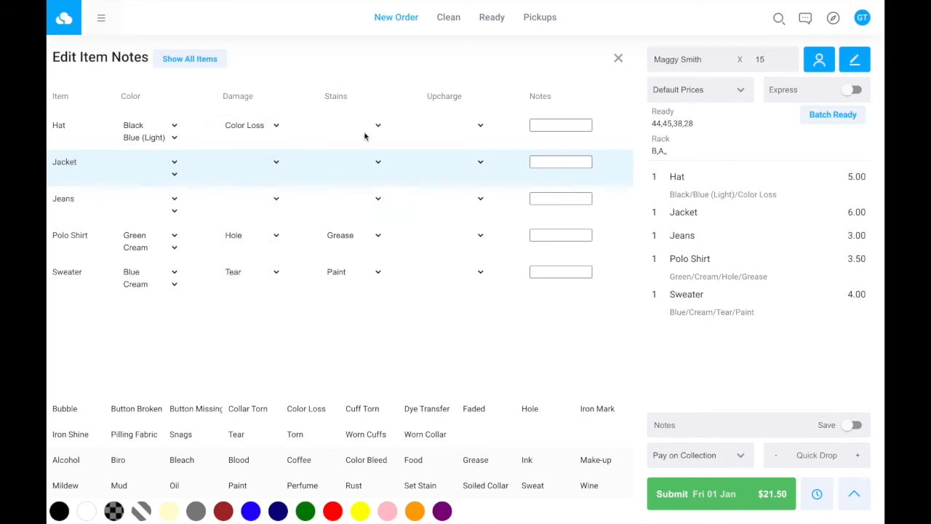
left_click(363, 132)
left_click(430, 139)
key("i")
left_click(618, 59)
Step: Add Laundry per lb from the Wash & Fold section with a weight of 10 lb
left_click(244, 63)
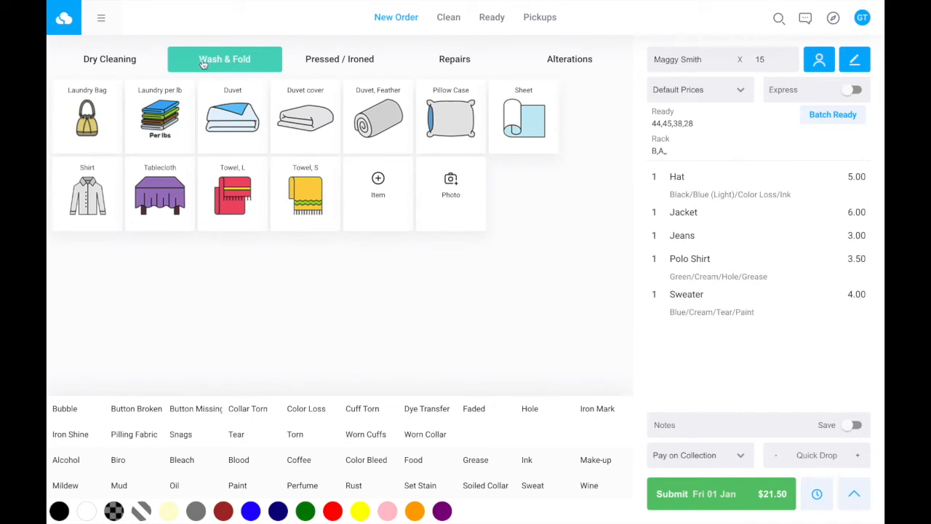
left_click(161, 124)
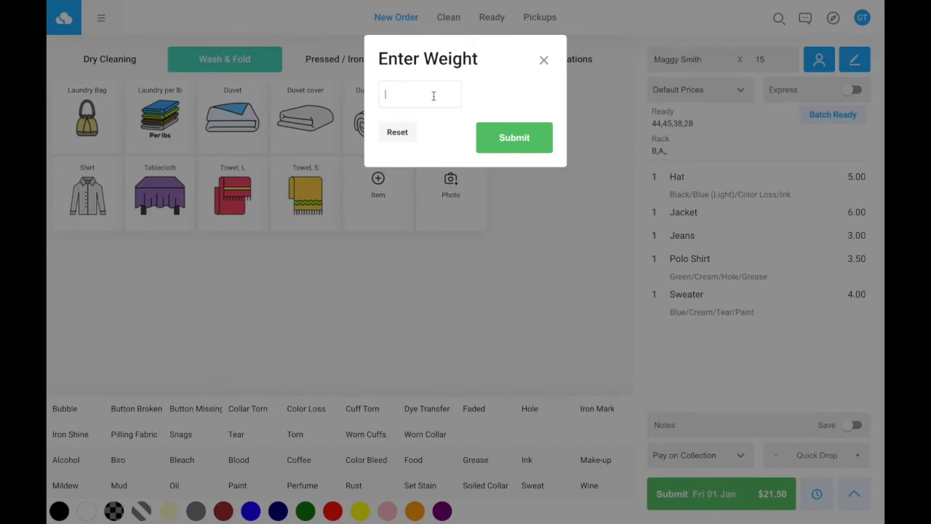
type("10")
left_click(496, 88)
left_click(515, 142)
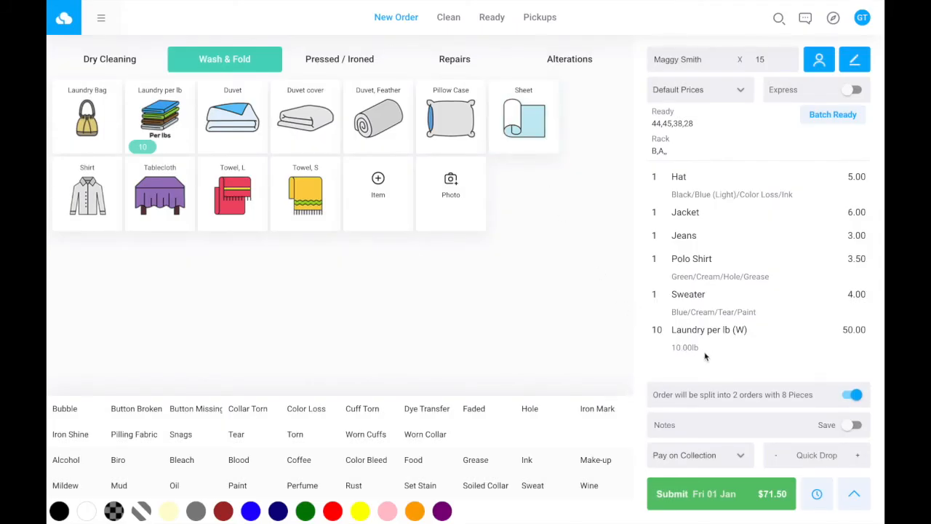
left_click_drag(693, 350, 670, 351)
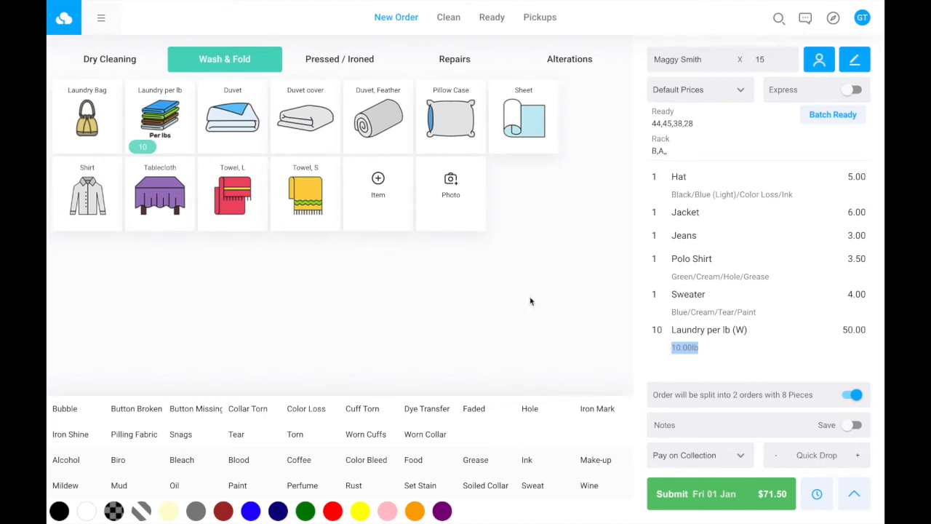
Step: Add a second weight of 8 lb to the Laundry per lb item
left_click(173, 116)
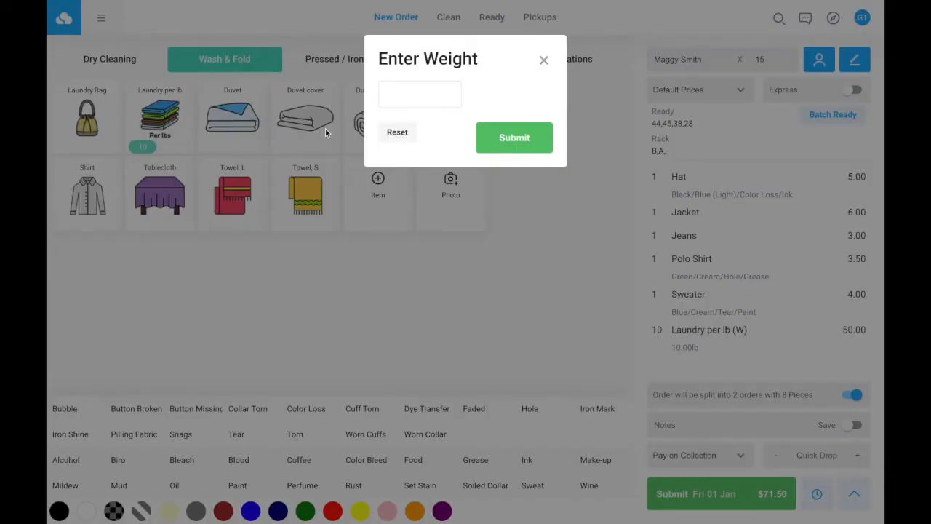
type("8")
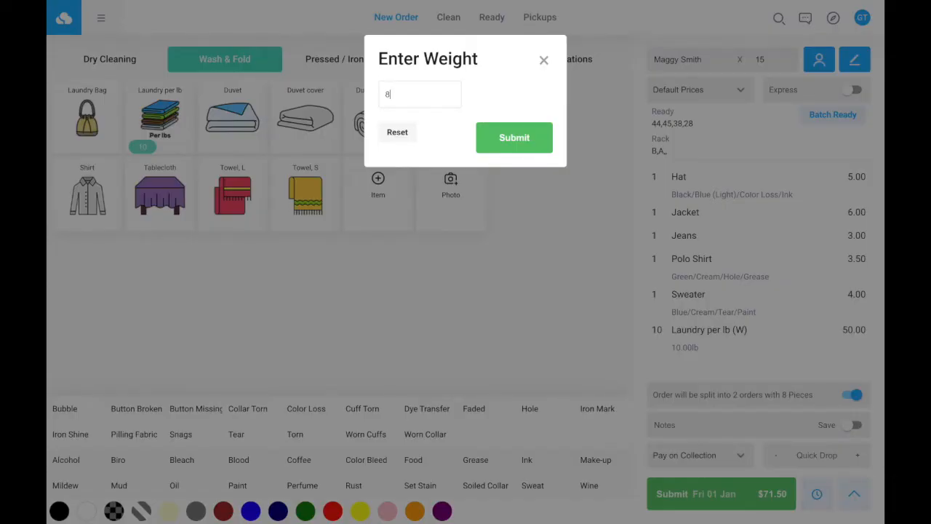
left_click(529, 140)
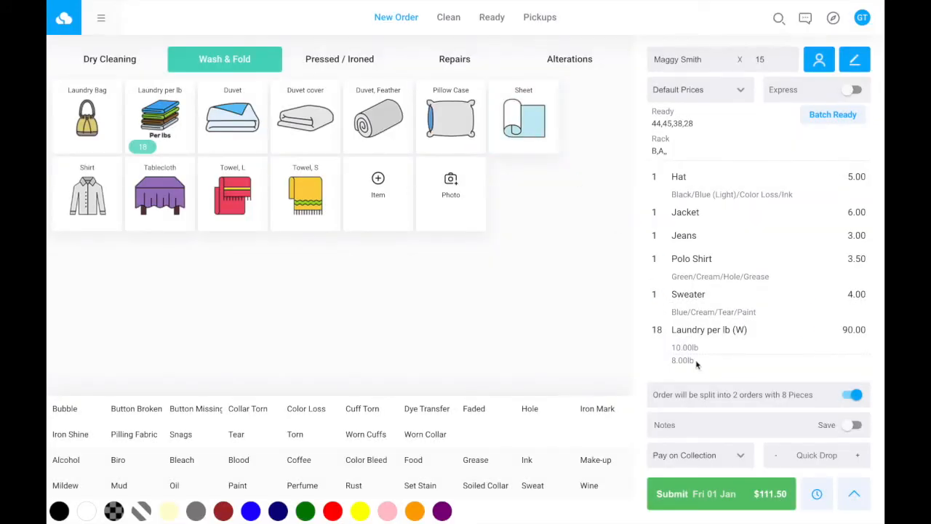
left_click_drag(701, 352, 660, 363)
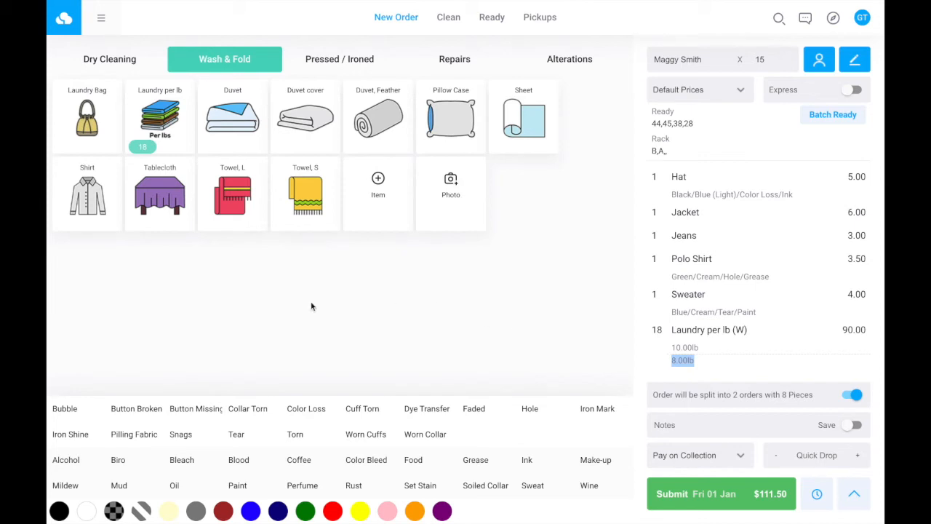
Step: Reset the Laundry per lb weights and enter a single weight of 10 lb
left_click(159, 122)
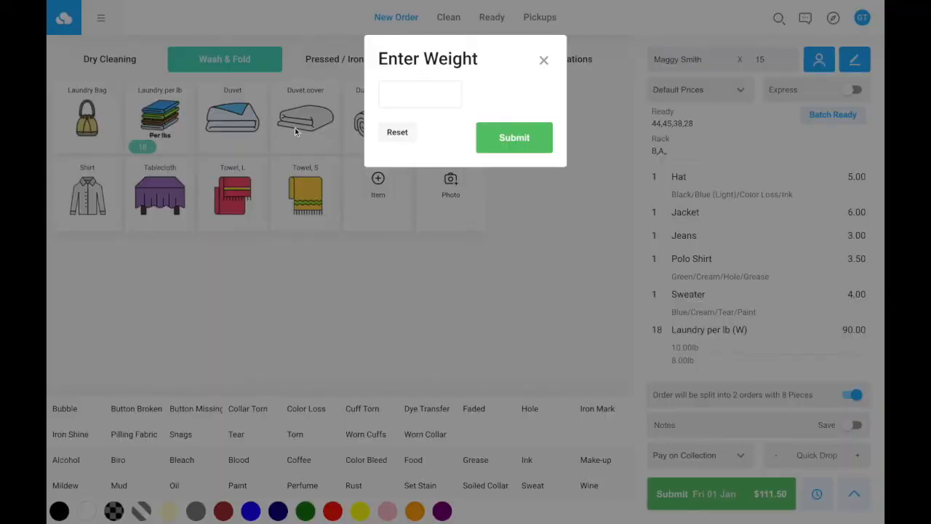
left_click(397, 138)
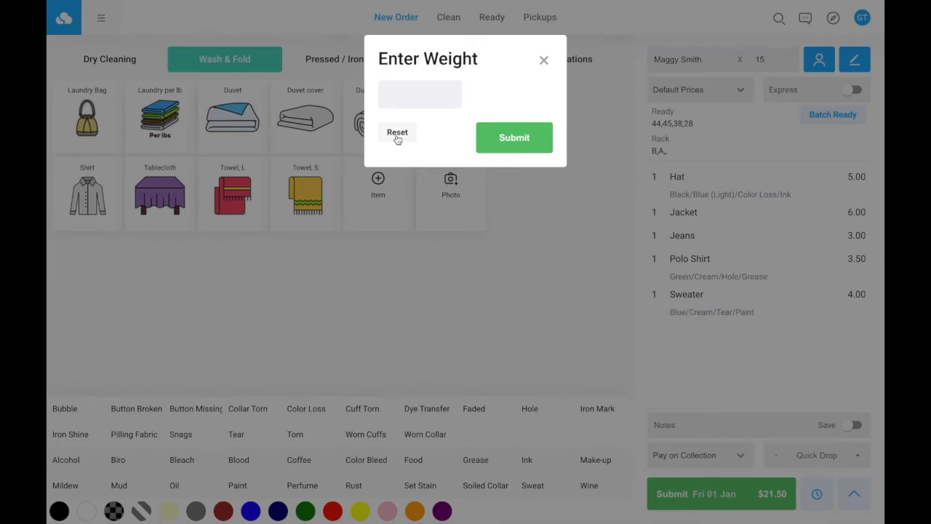
left_click(404, 91)
type("10")
left_click(530, 127)
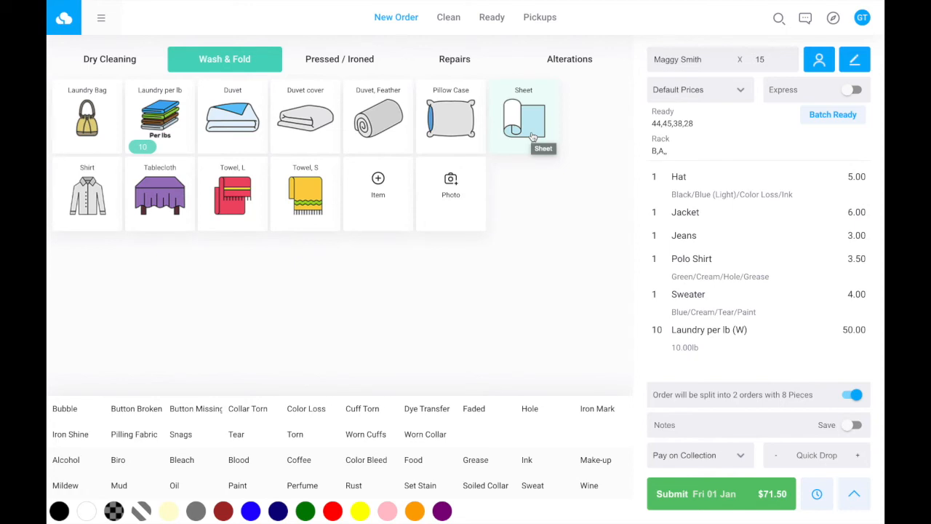
Step: Set the Hat's quantity on the order to 5
left_click(658, 179)
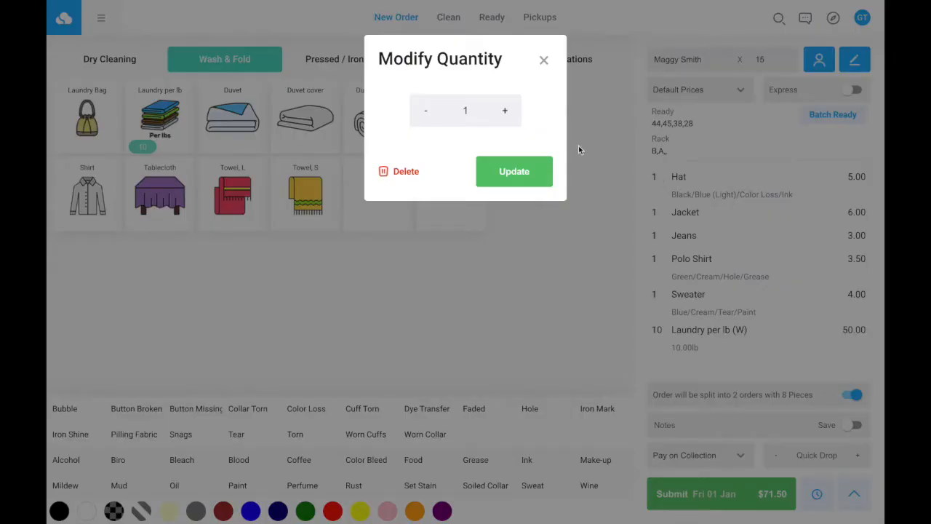
left_click(504, 113)
left_click(504, 113)
left_click(504, 113)
double_click(480, 111)
type("5")
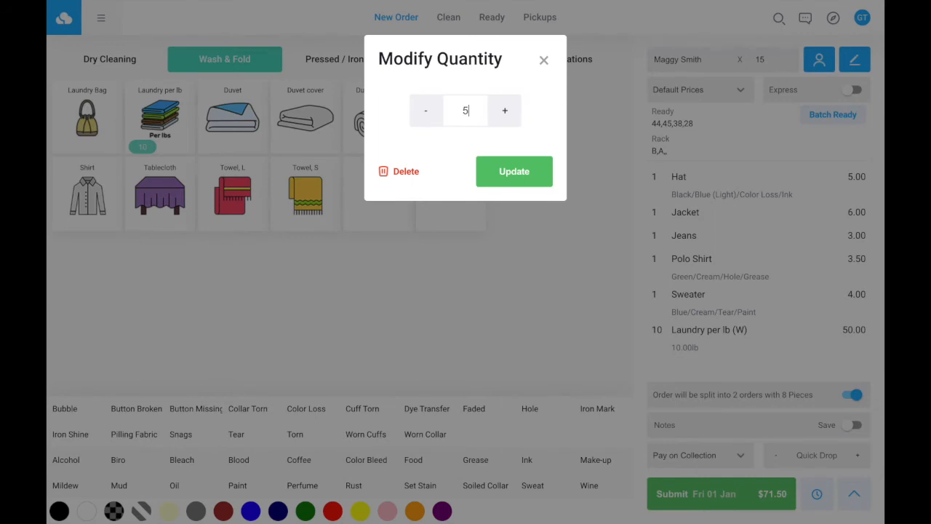
left_click(515, 176)
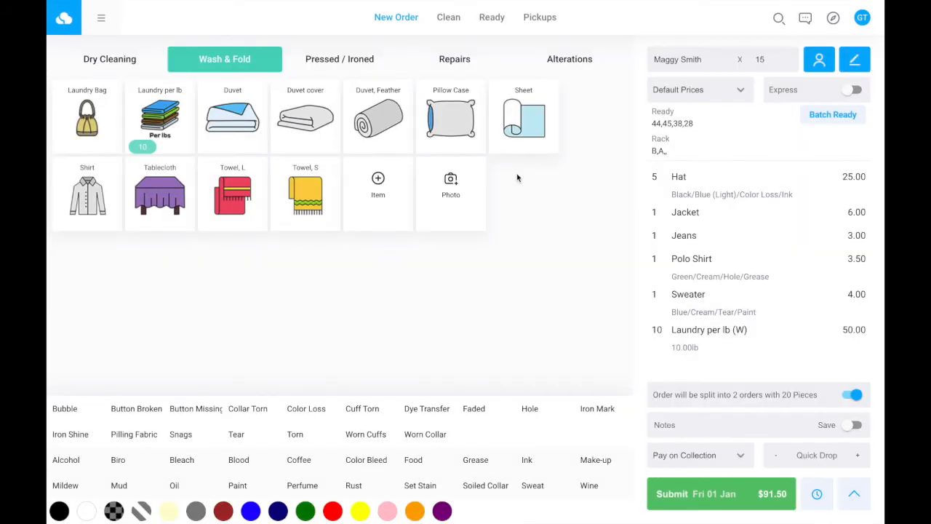
Step: Override the Hat line's price, trying an increase of 5 before applying a unit price of 10
left_click(859, 178)
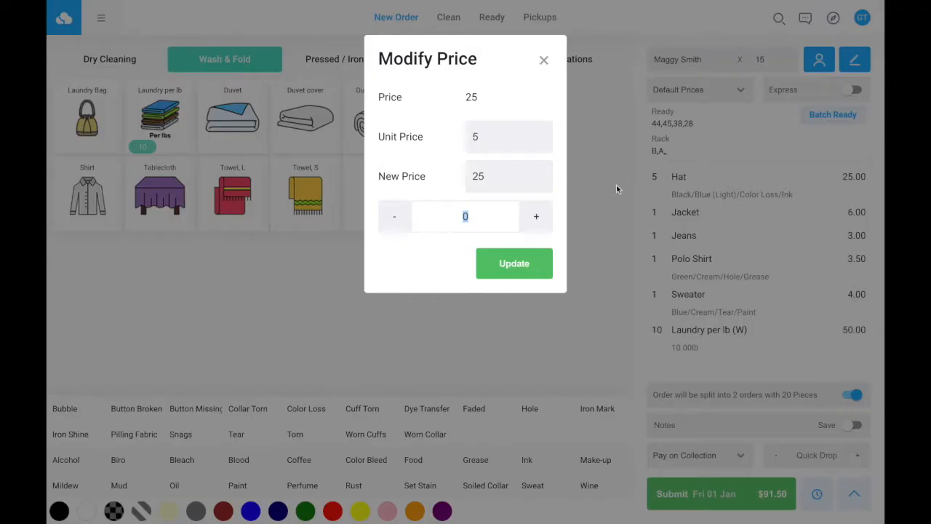
left_click(540, 225)
left_click(540, 226)
left_click(540, 225)
left_click(540, 225)
left_click(539, 225)
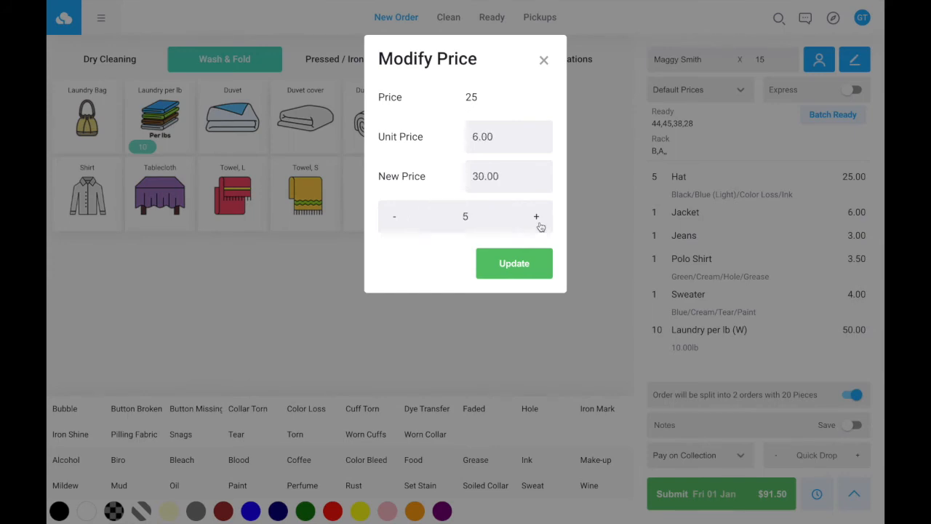
left_click(499, 139)
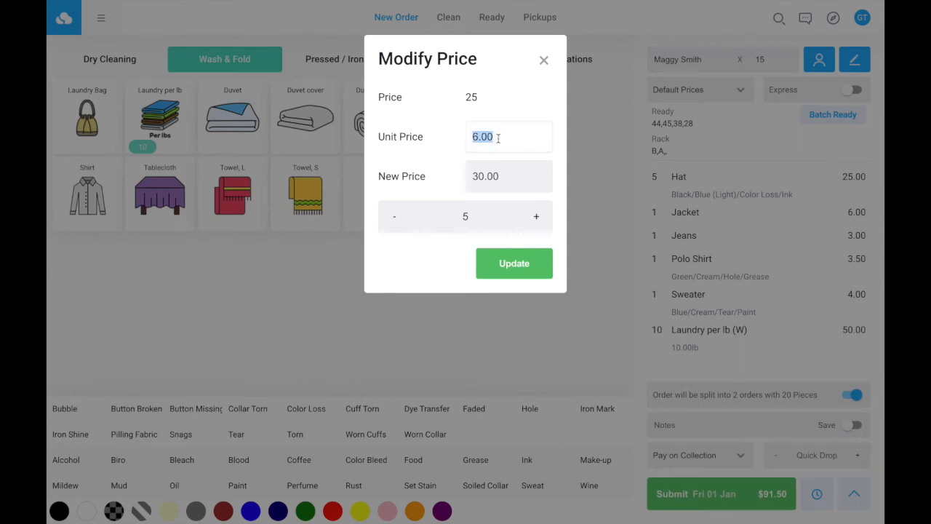
type("10")
left_click_drag(500, 186, 480, 115)
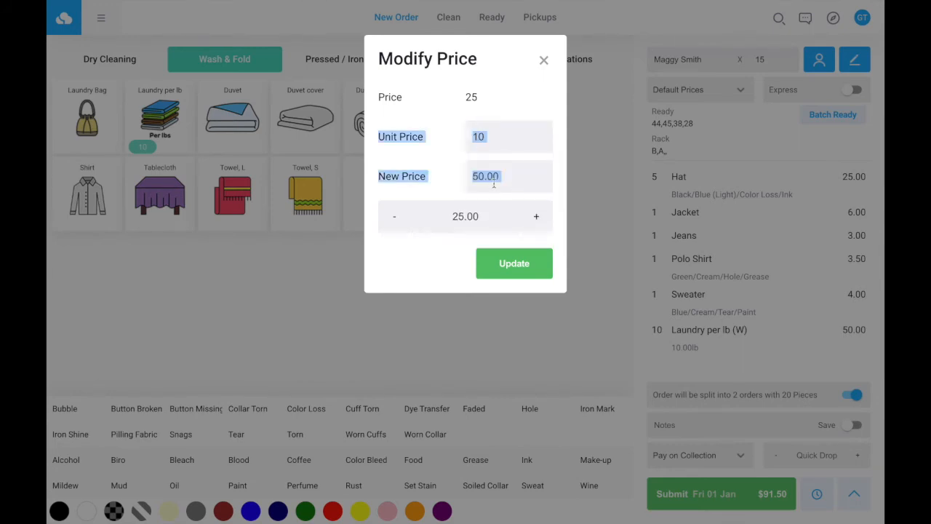
left_click(529, 188)
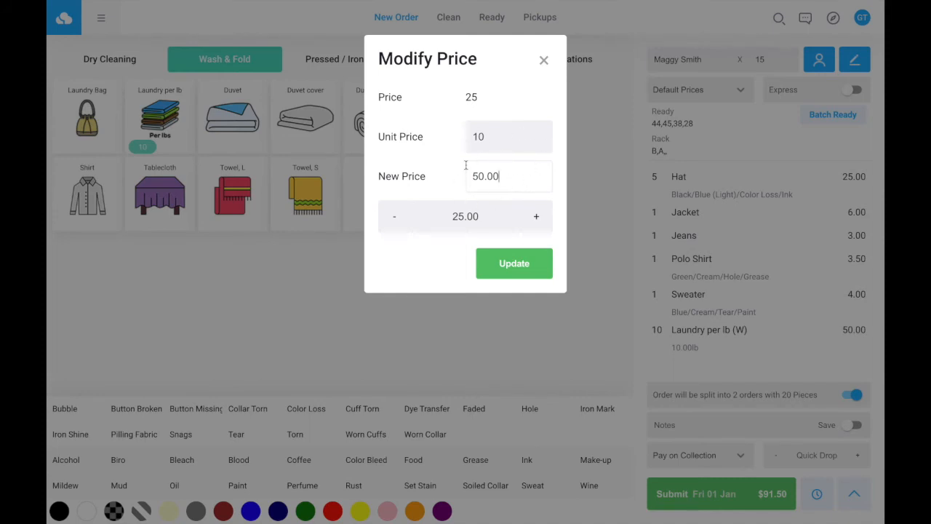
left_click(511, 264)
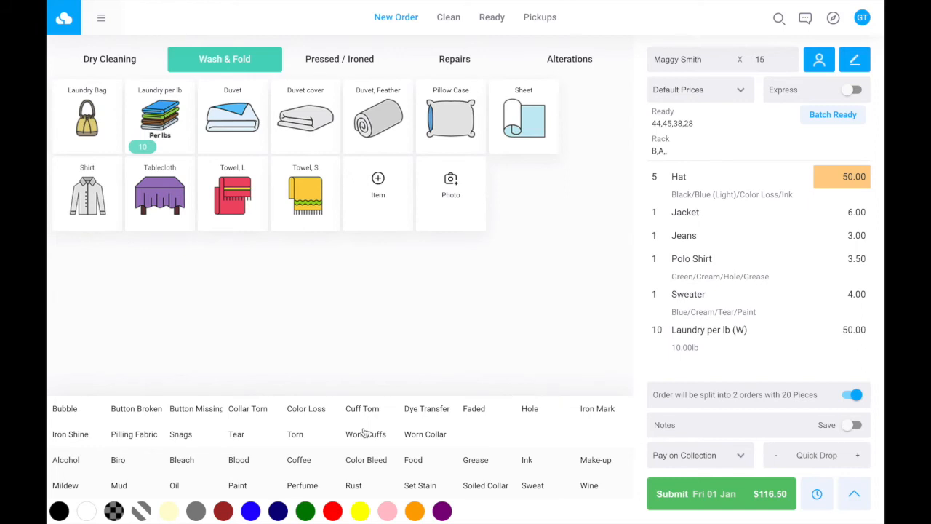
Step: Review the item notes of all items on the order and close the notes editor
left_click(789, 240)
left_click(166, 64)
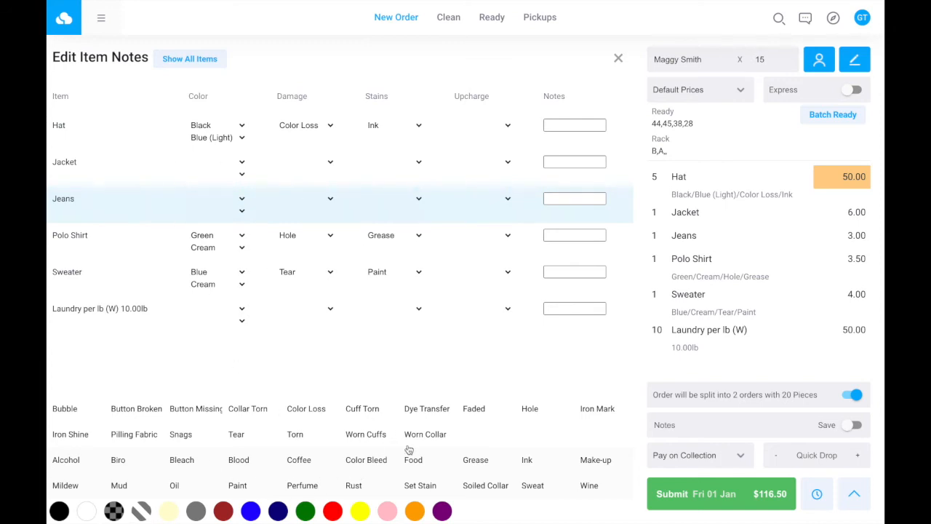
left_click(618, 59)
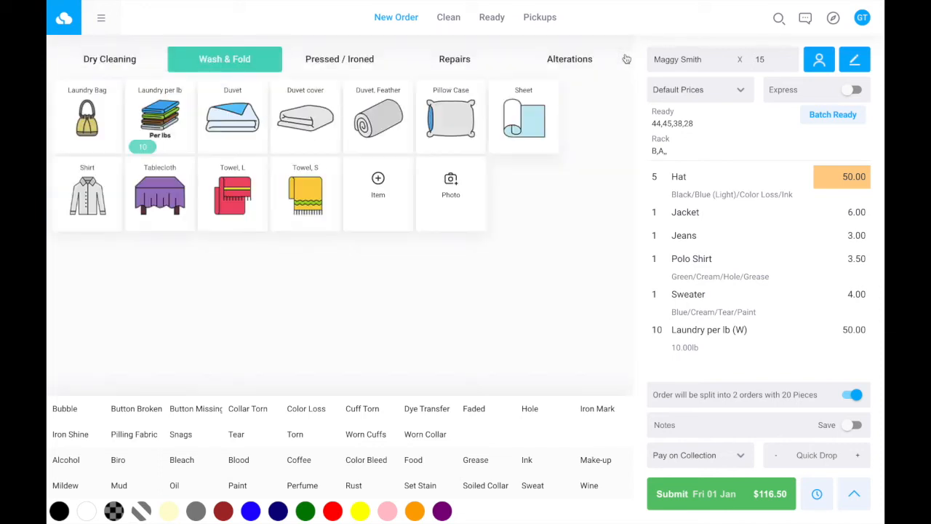
Step: Describe a custom item named Belt with a quantity of 1 and a price of 10 per item
left_click(377, 199)
left_click(392, 121)
type("Belt")
left_click(505, 121)
type("1")
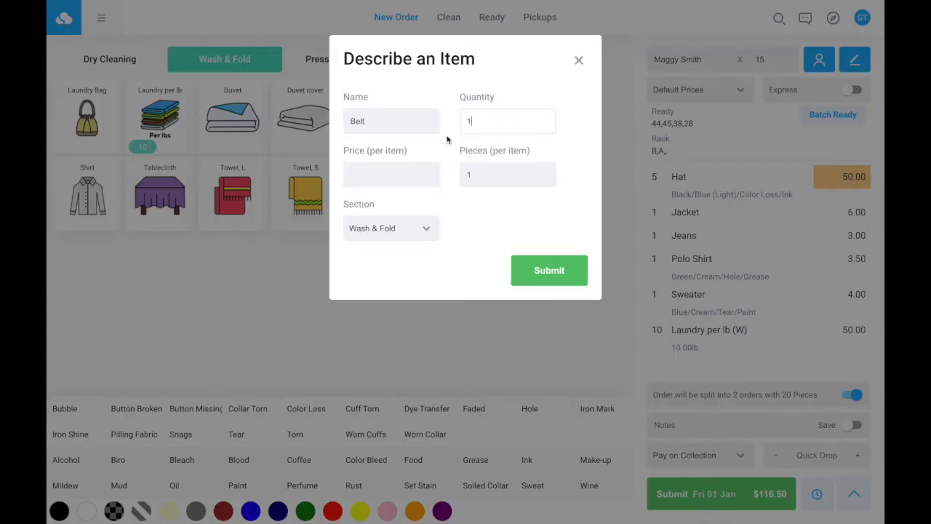
left_click(420, 173)
type("10")
left_click(561, 226)
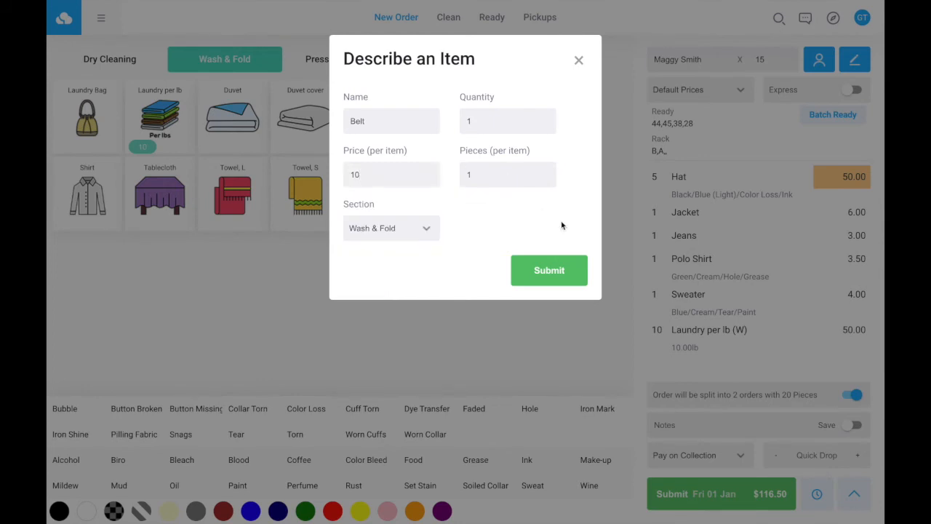
Step: Add the Belt to the order with 1 piece per item, keeping it in the Wash & Fold section
triple_click(477, 151)
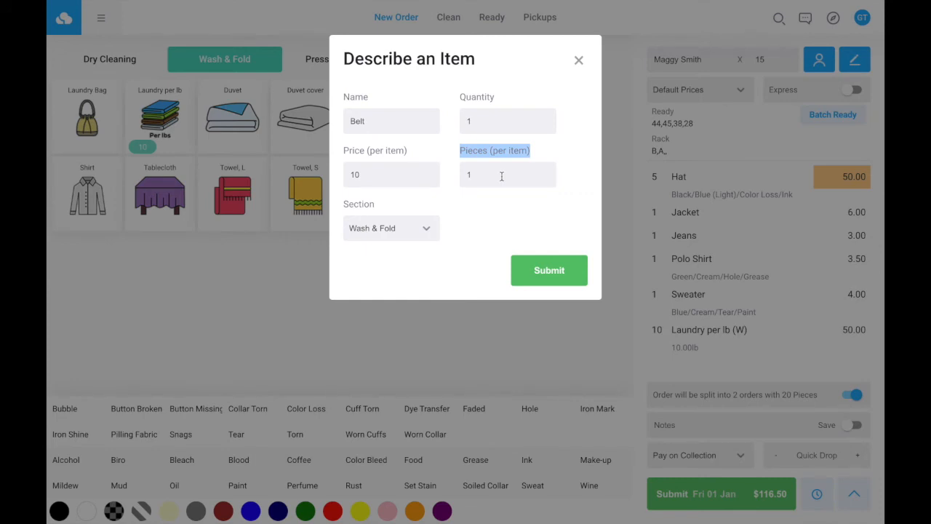
left_click(480, 232)
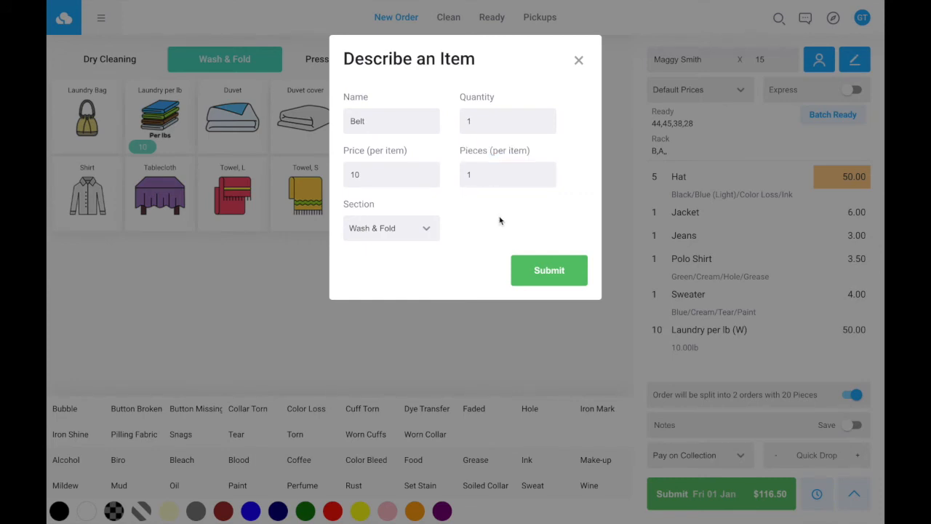
left_click(400, 234)
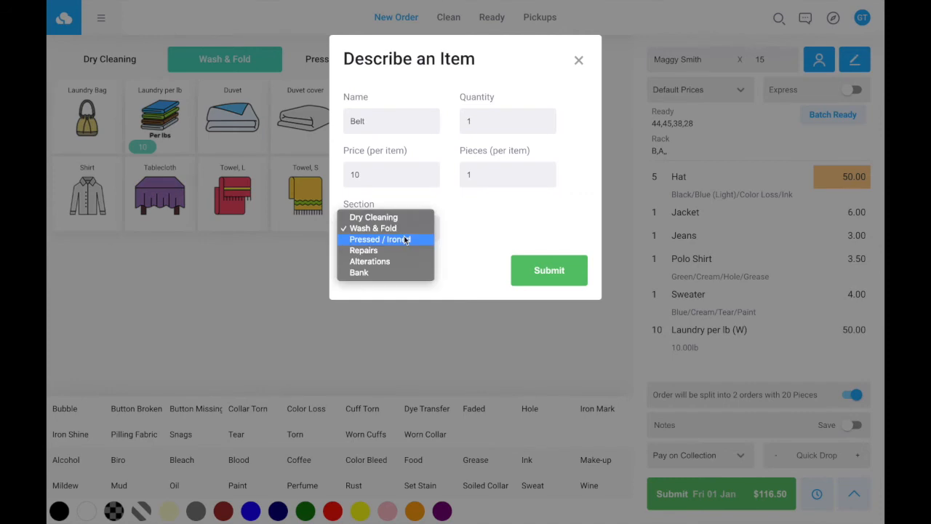
left_click(476, 225)
left_click(549, 274)
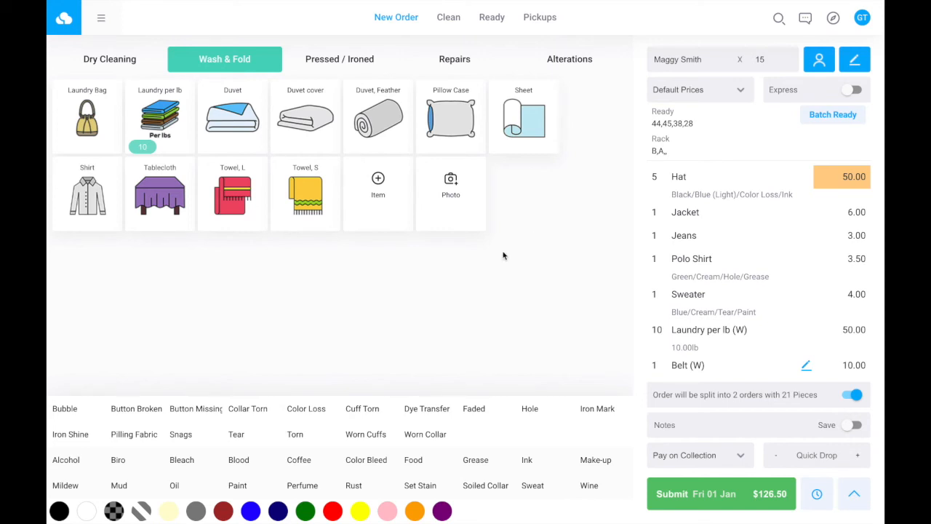
Step: Enter the order note "Light starch" and turn on saving for the note
left_click(677, 424)
left_click(666, 420)
type("Lig")
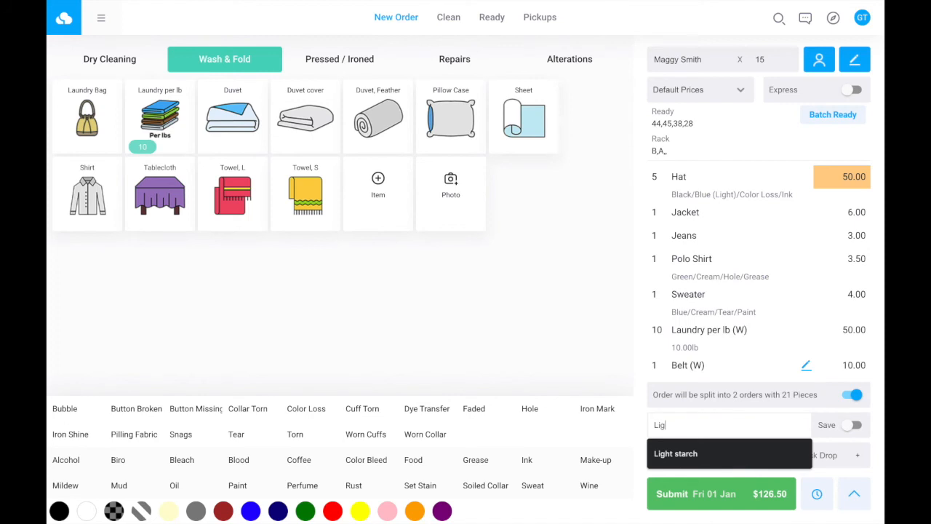
type("ht starch")
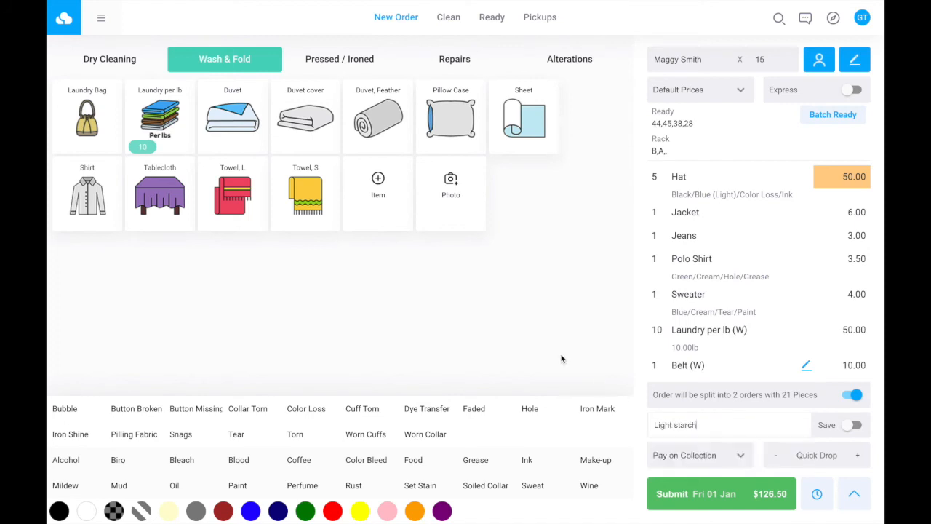
left_click(550, 352)
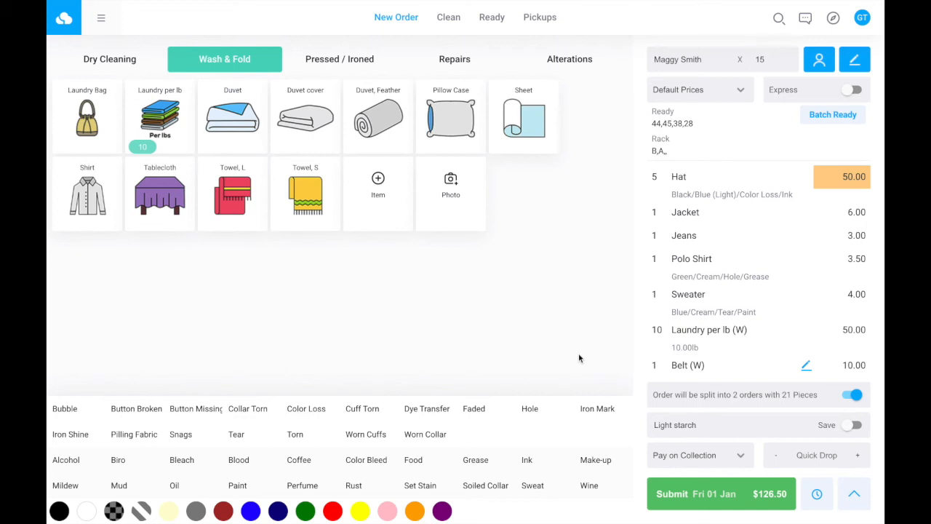
left_click(855, 428)
left_click(696, 430)
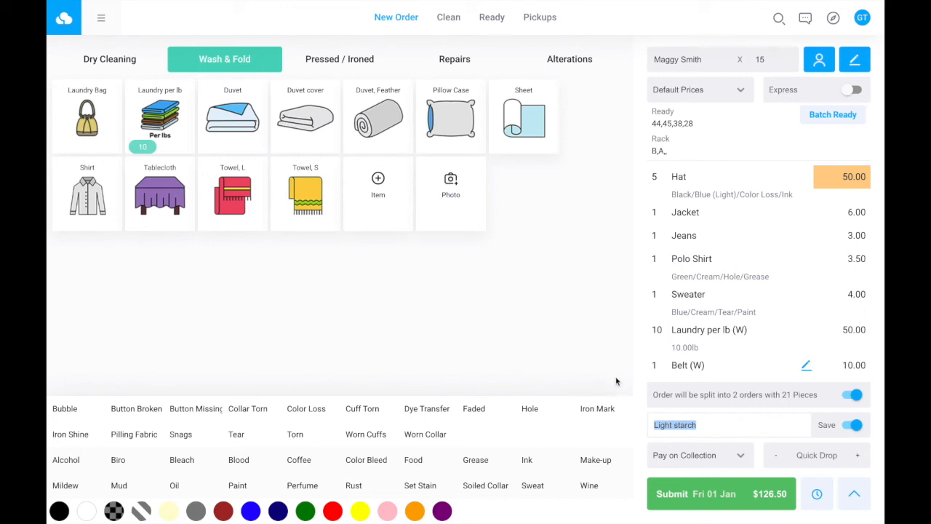
Step: Schedule the order as In-Store, ready at 4pm on Thursday the 31st
left_click(818, 499)
left_click(709, 343)
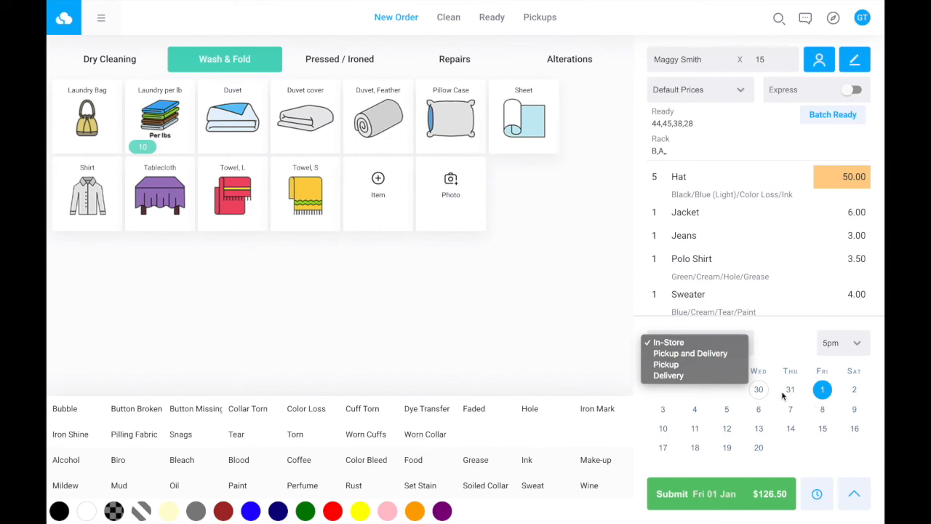
left_click(685, 343)
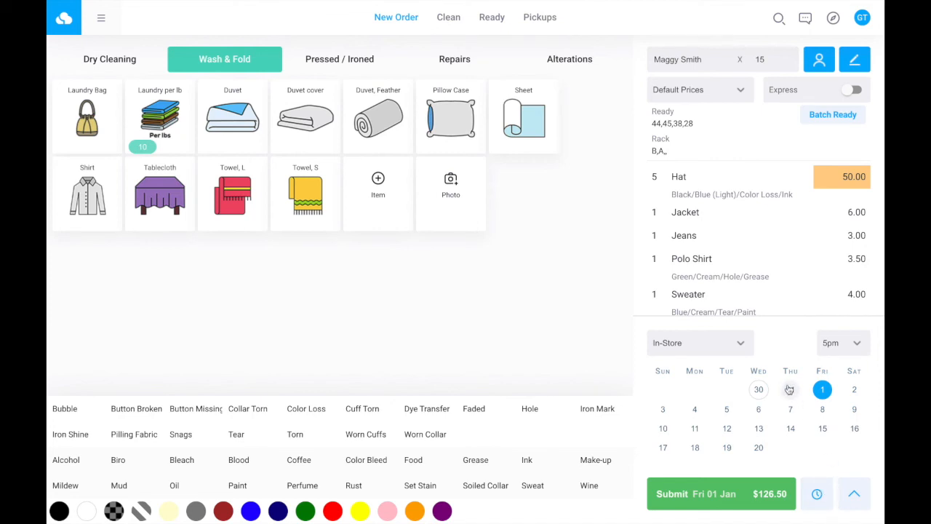
left_click(835, 347)
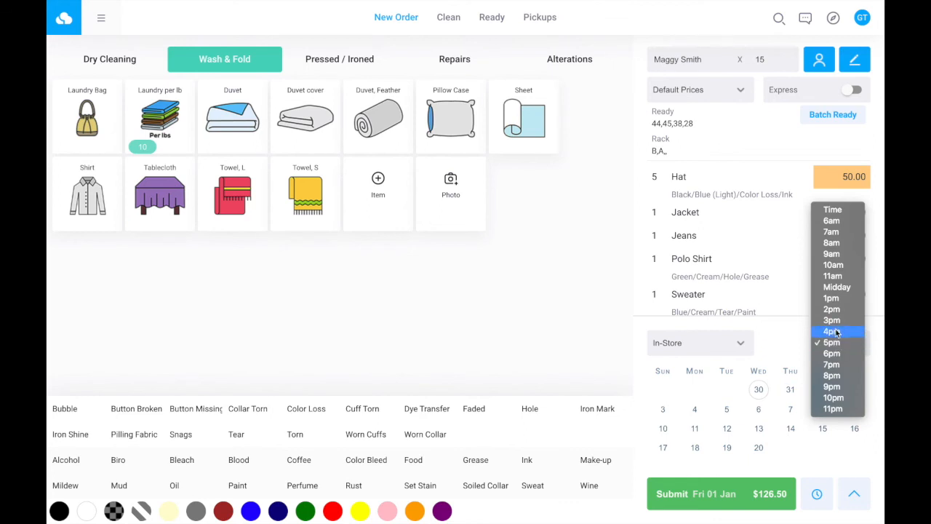
left_click(832, 331)
left_click(790, 389)
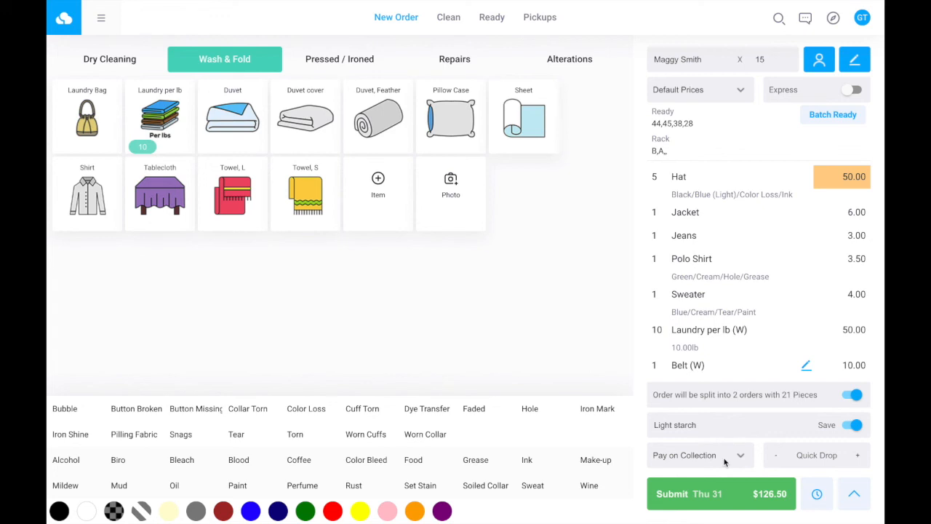
Step: Set the payment method to Pay by Cash and turn off splitting the order into 2 orders
left_click(701, 456)
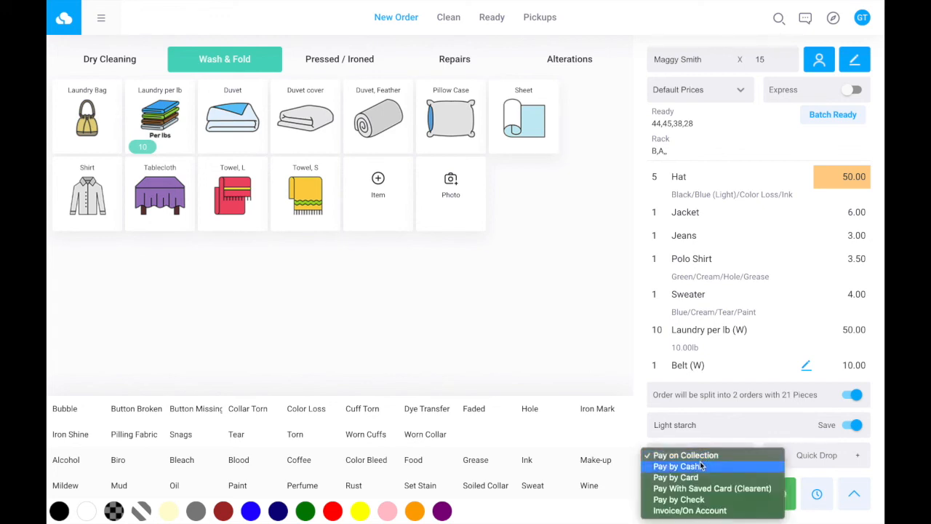
left_click(701, 466)
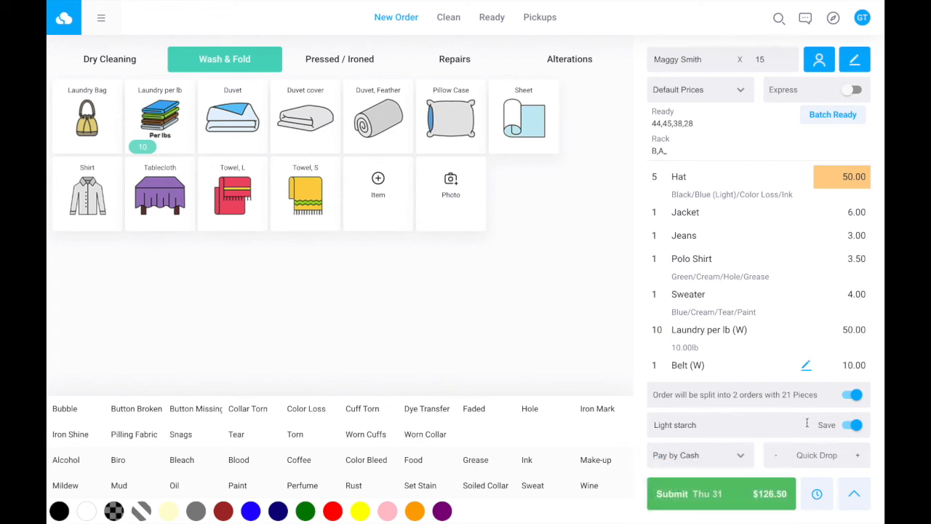
left_click(851, 397)
Step: Apply a 10% discount to the order in its payment details
left_click(854, 495)
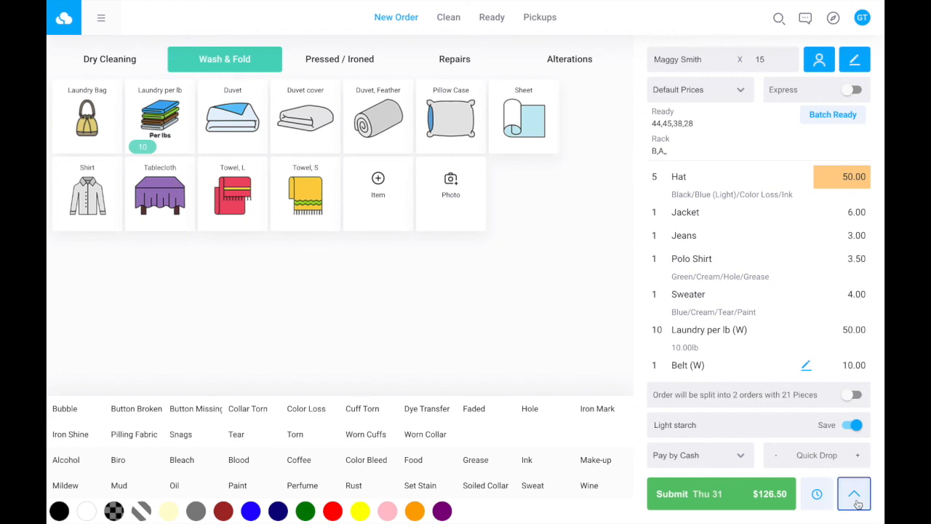
left_click(854, 495)
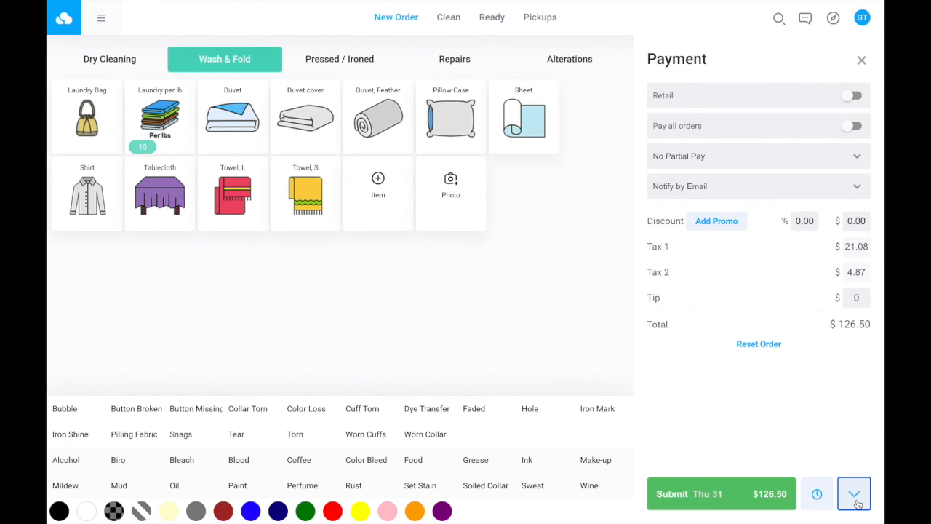
left_click(807, 221)
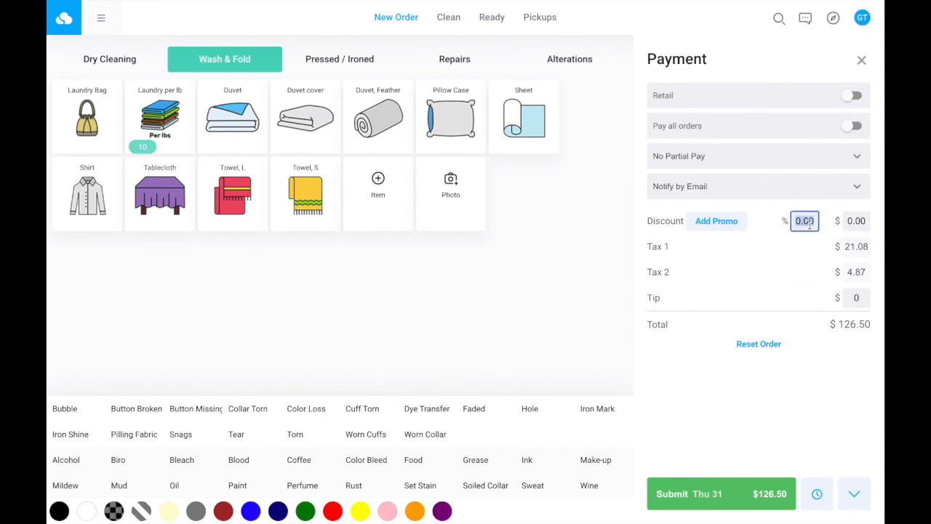
type("10")
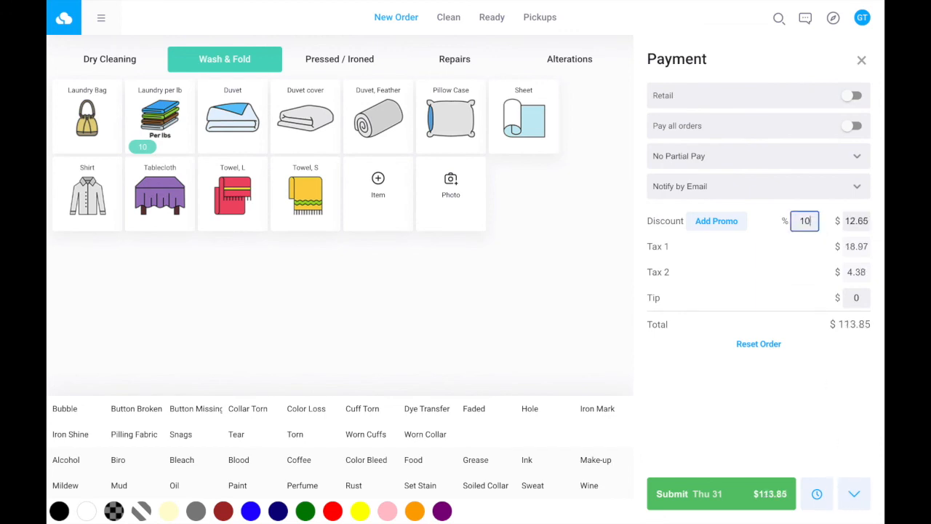
left_click(483, 317)
left_click(861, 495)
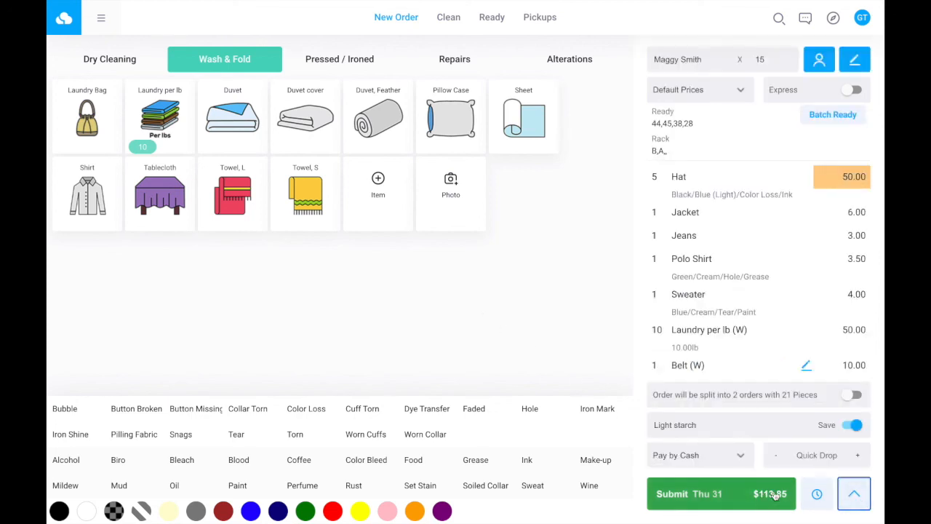
Step: Submit the order and record 120 in cash from the customer in the change calculator
left_click(729, 500)
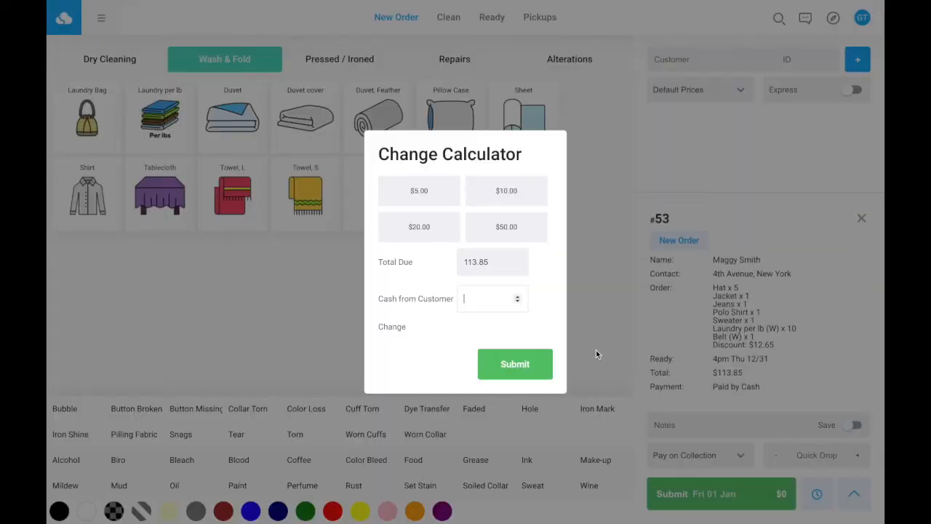
type("120")
left_click(460, 331)
double_click(460, 331)
left_click(511, 356)
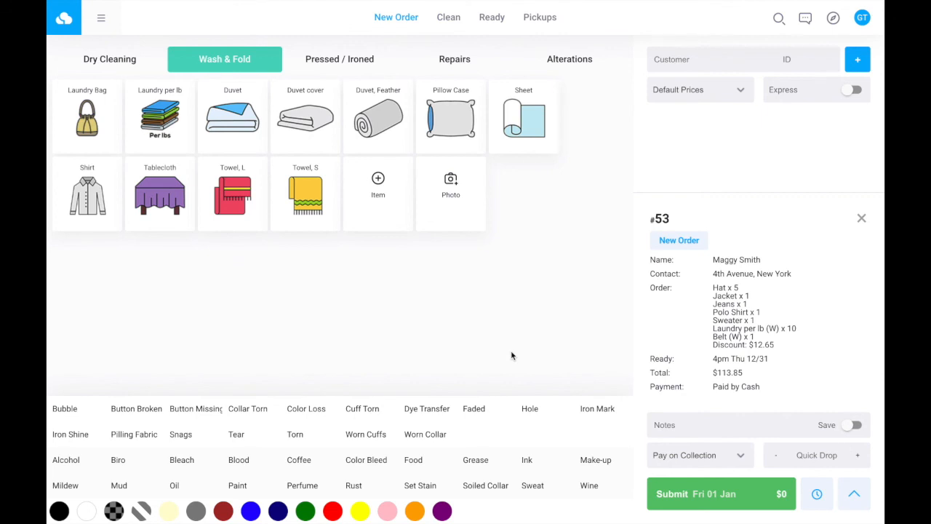
Step: Open the payment details for the new, empty order
left_click(852, 493)
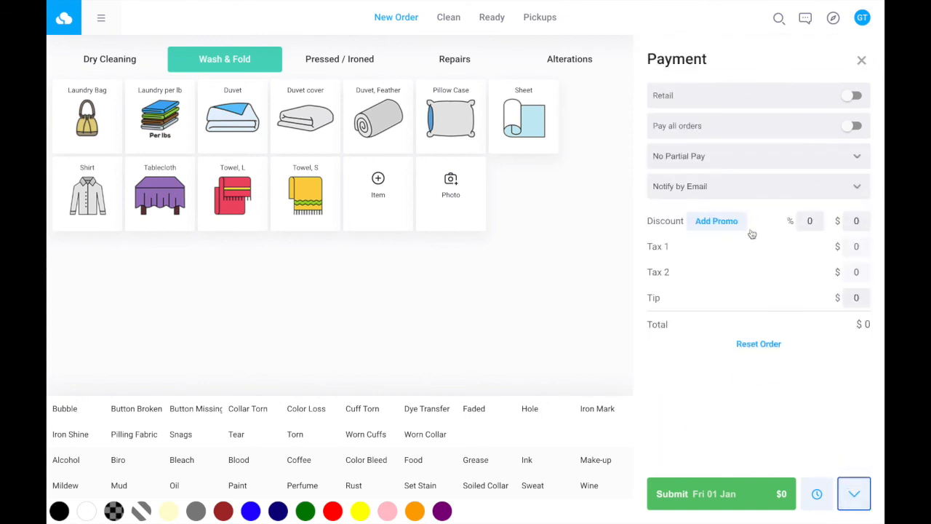